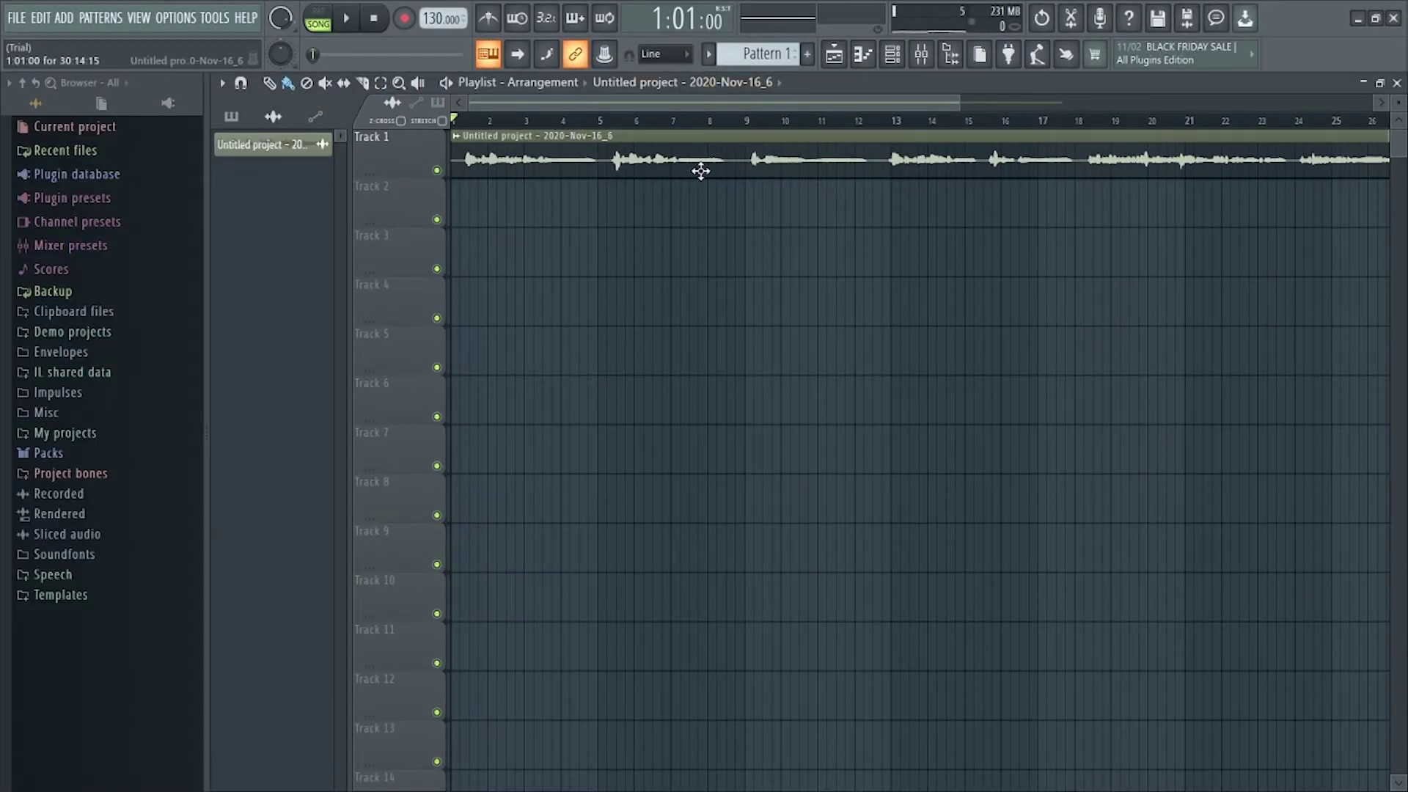
Set playlist Track 1 to audio track mode, linked to mixer Insert 10
click(921, 54)
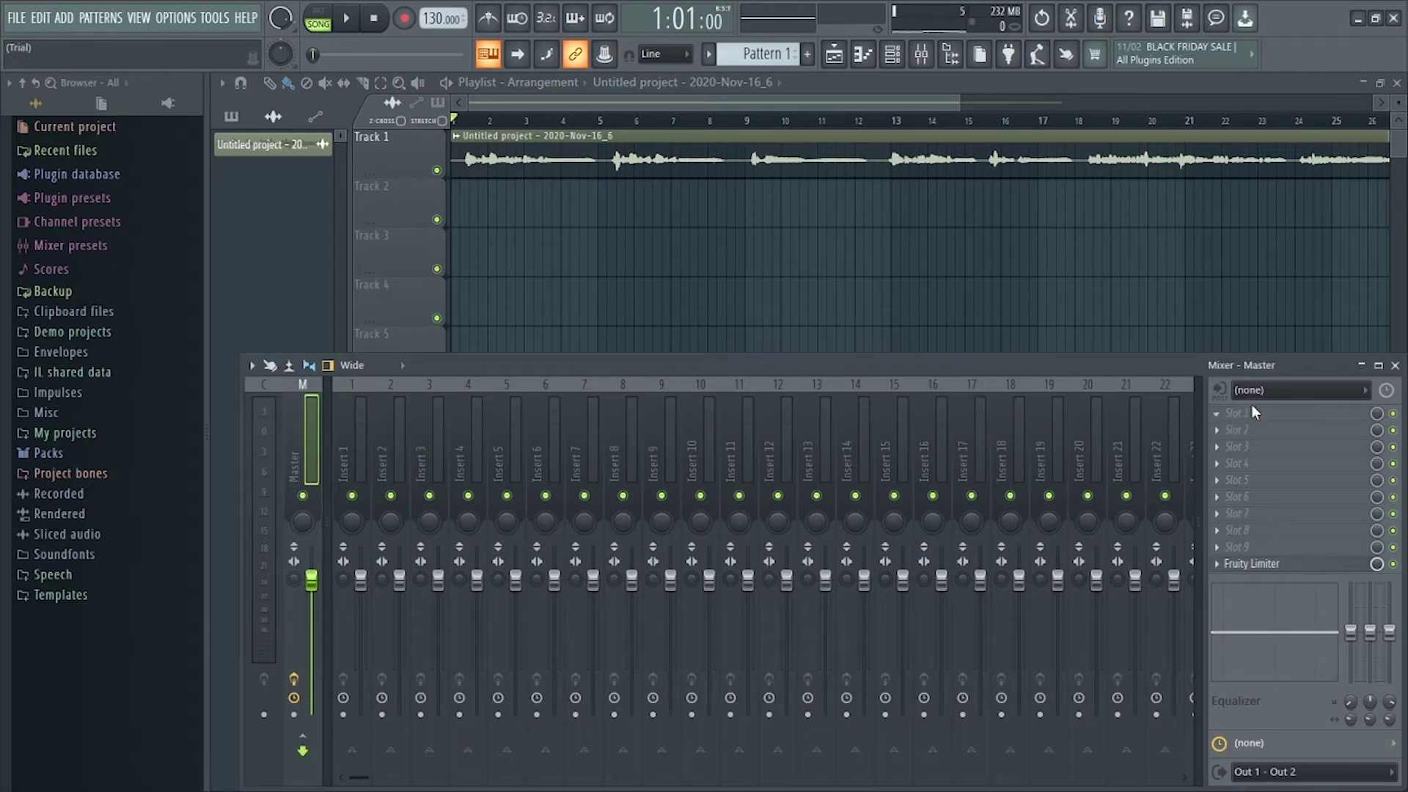
right_click(413, 158)
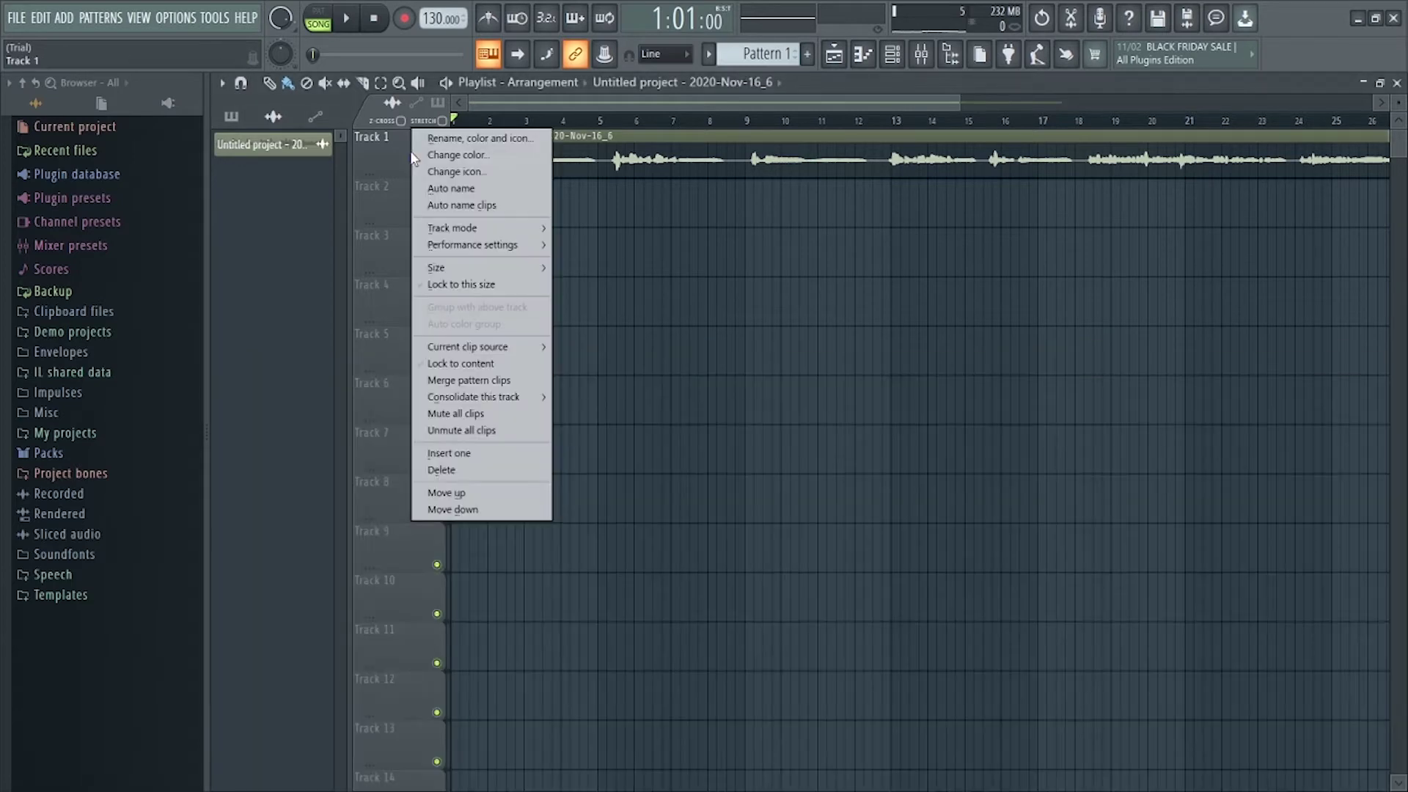
mouse_move(490, 228)
mouse_move(608, 245)
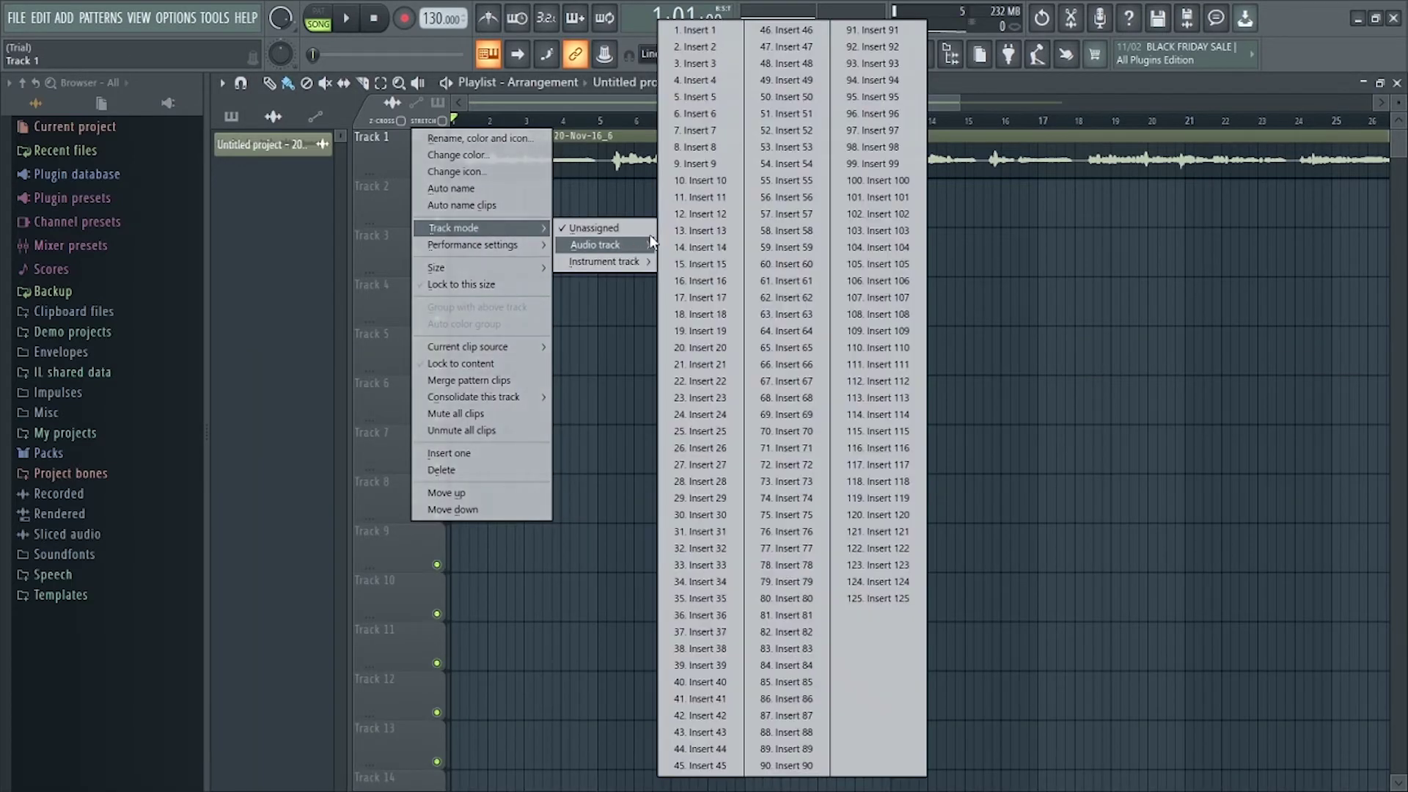
click(695, 181)
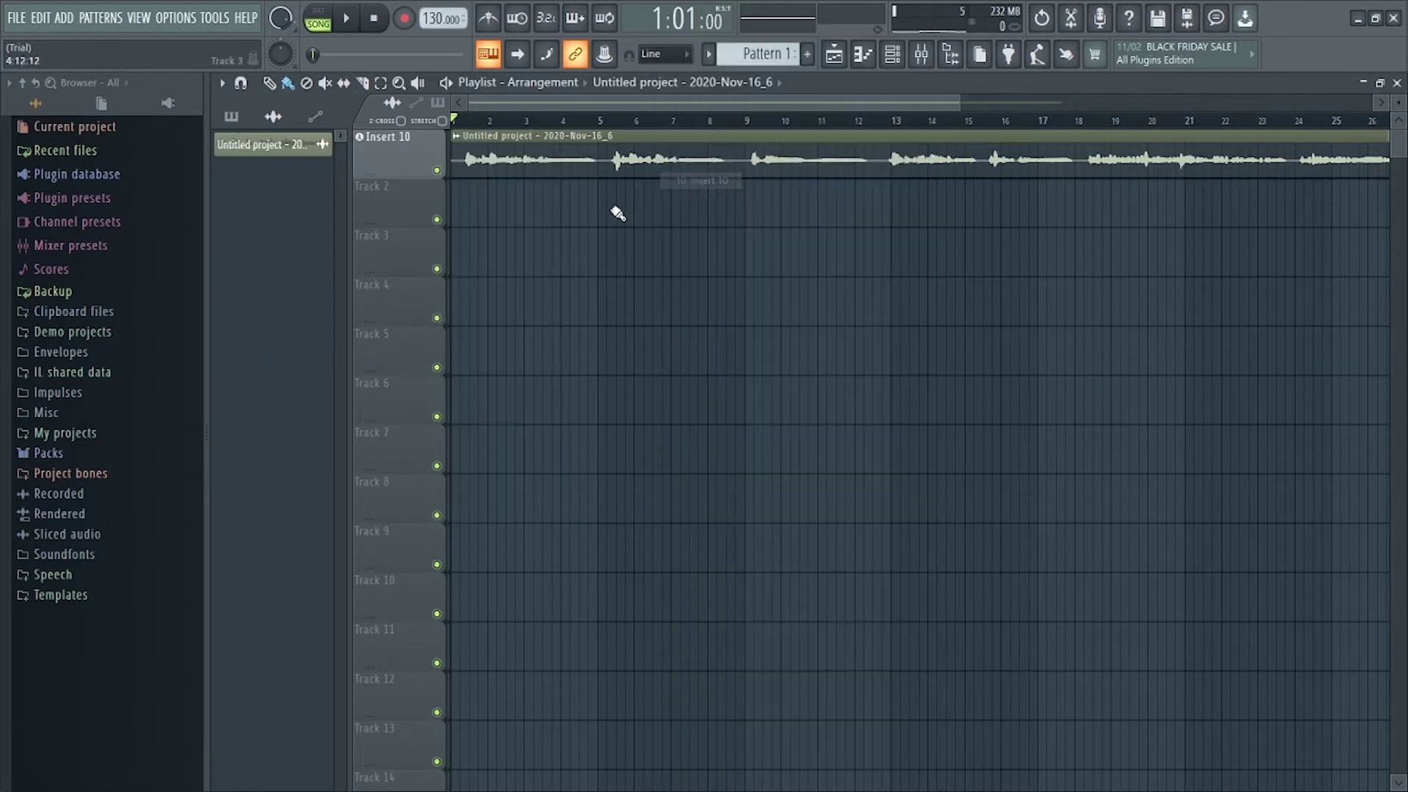
Route mixer Insert 10 to Insert 12 and load Fruity Reeverb 2 in Insert 12's first effect slot
click(933, 60)
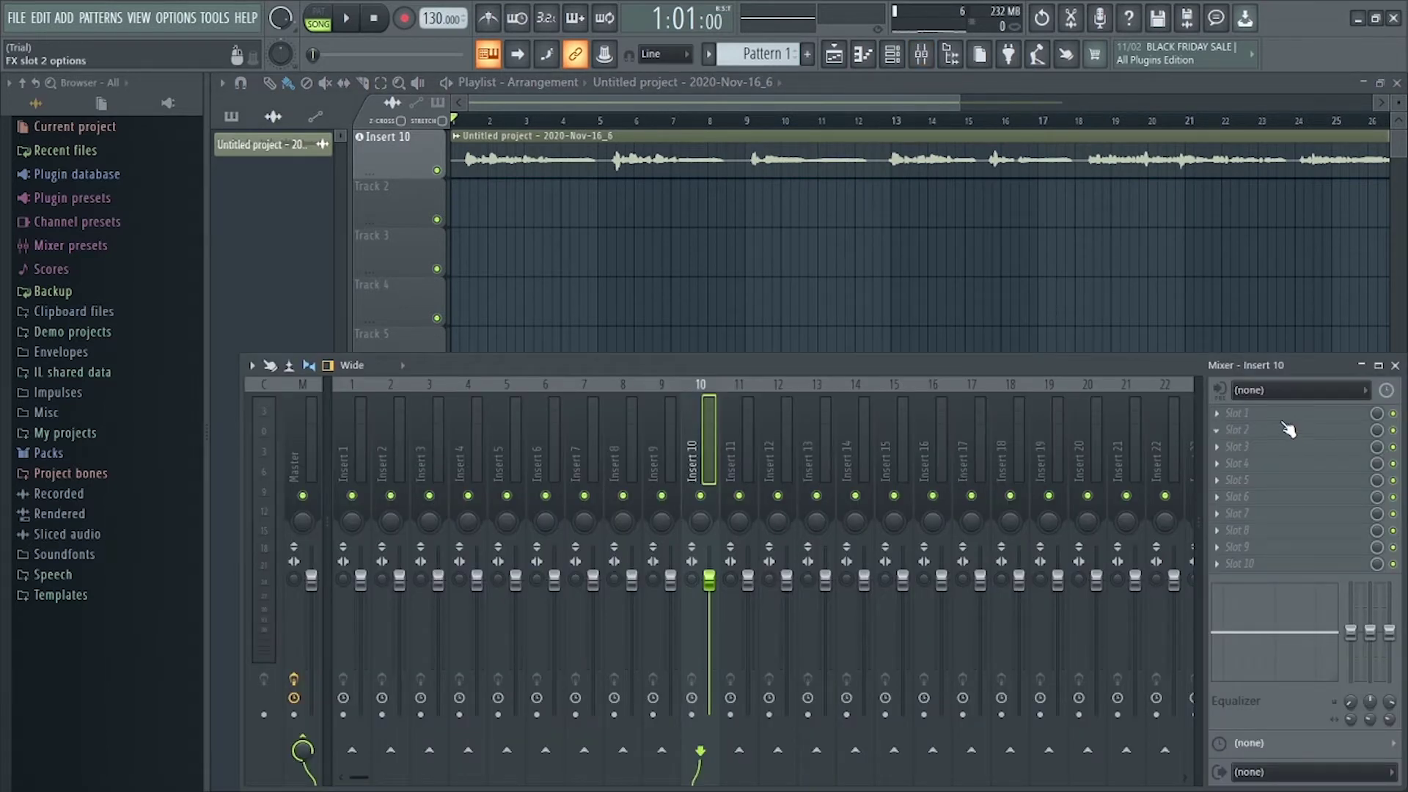
drag(823, 363, 799, 247)
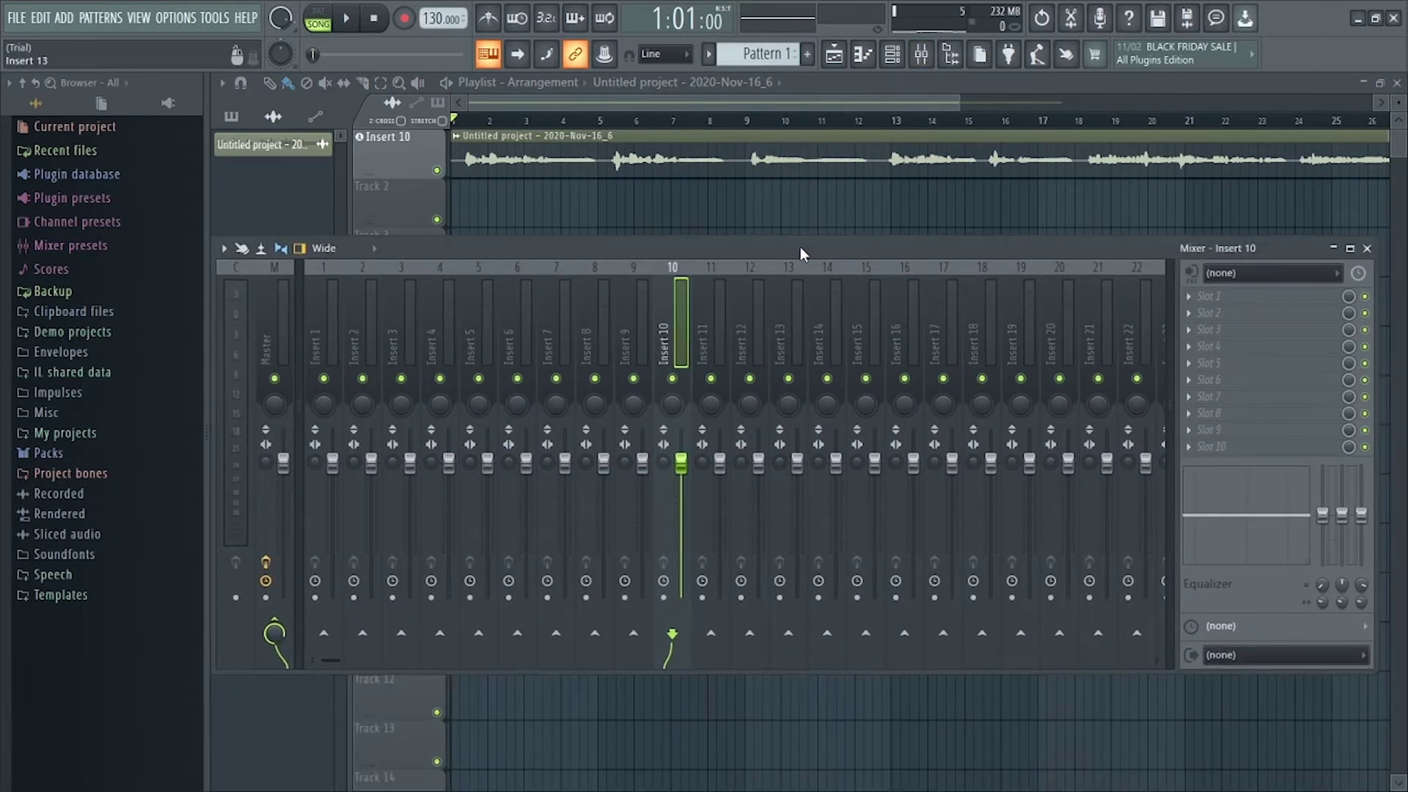
click(750, 337)
click(1250, 297)
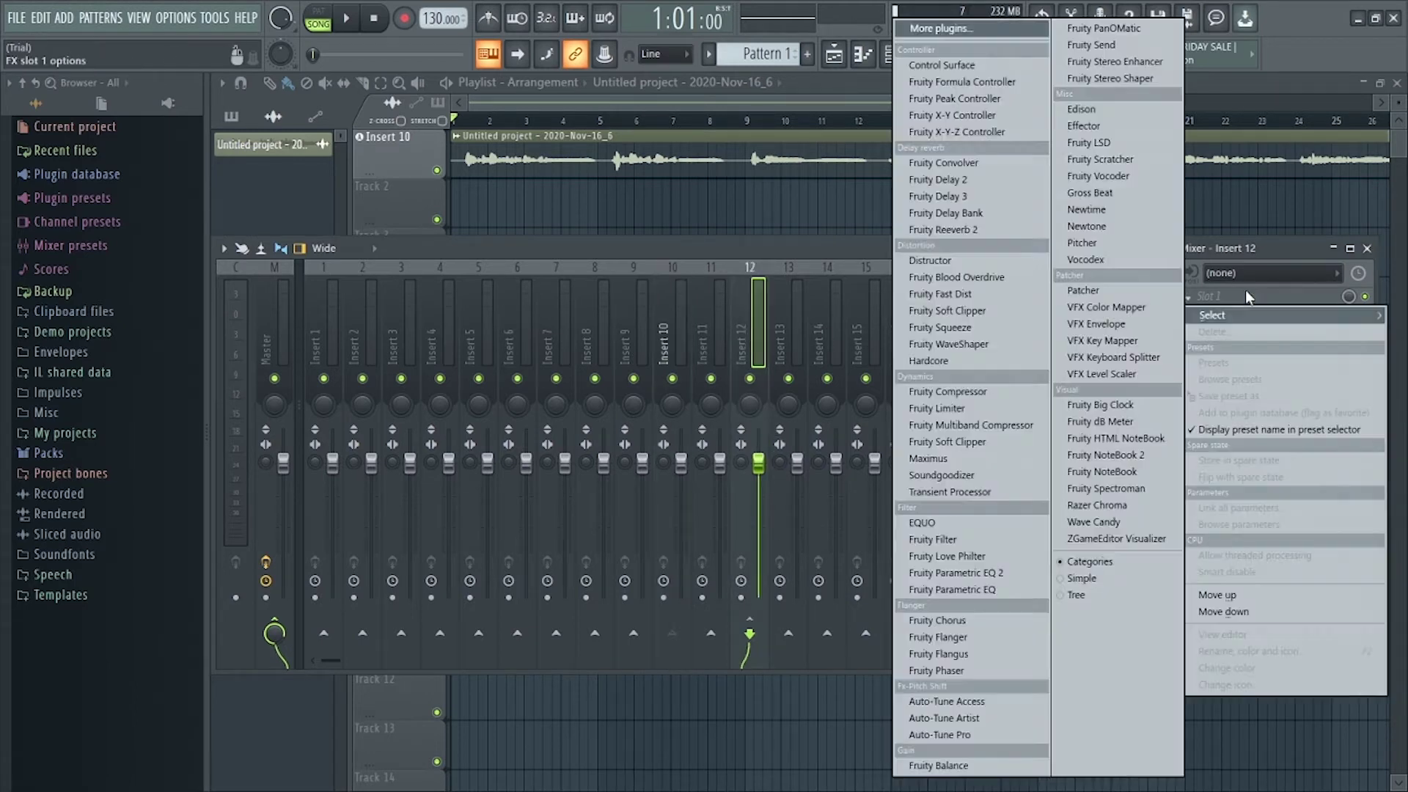
click(962, 230)
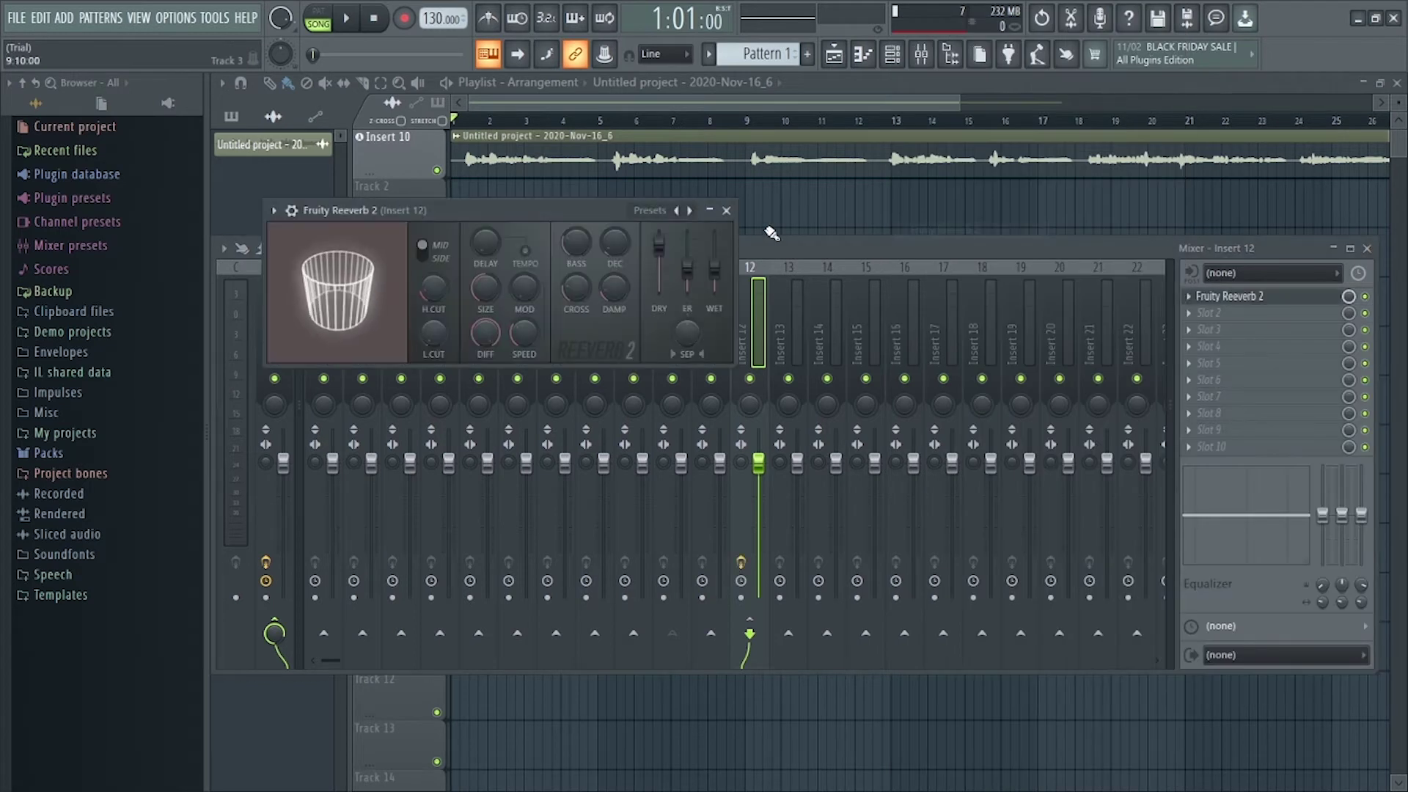
Apply the Large Hall preset in Fruity Reeverb 2, with the wet level at about 68% and the dry level at about 111%
click(659, 212)
click(696, 269)
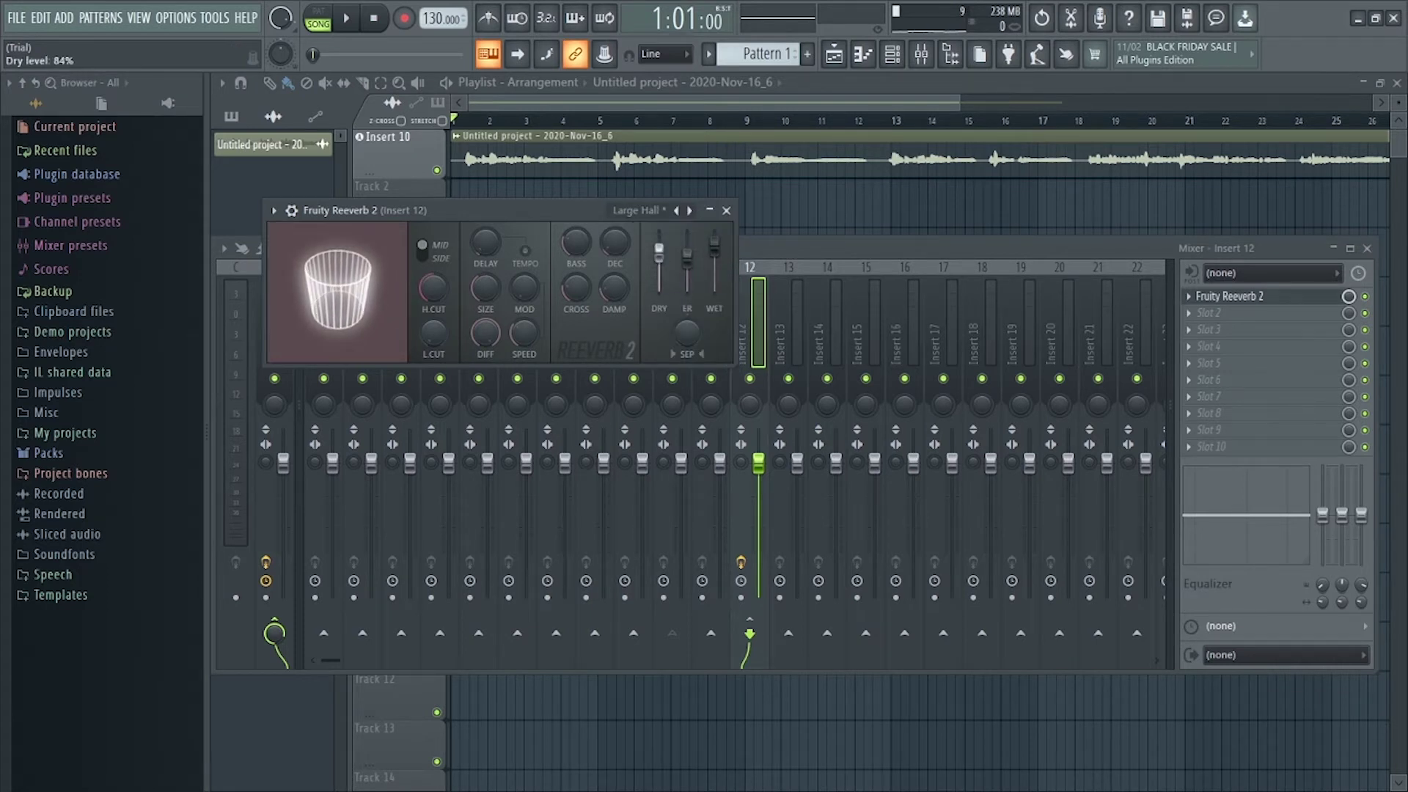
drag(715, 245, 714, 255)
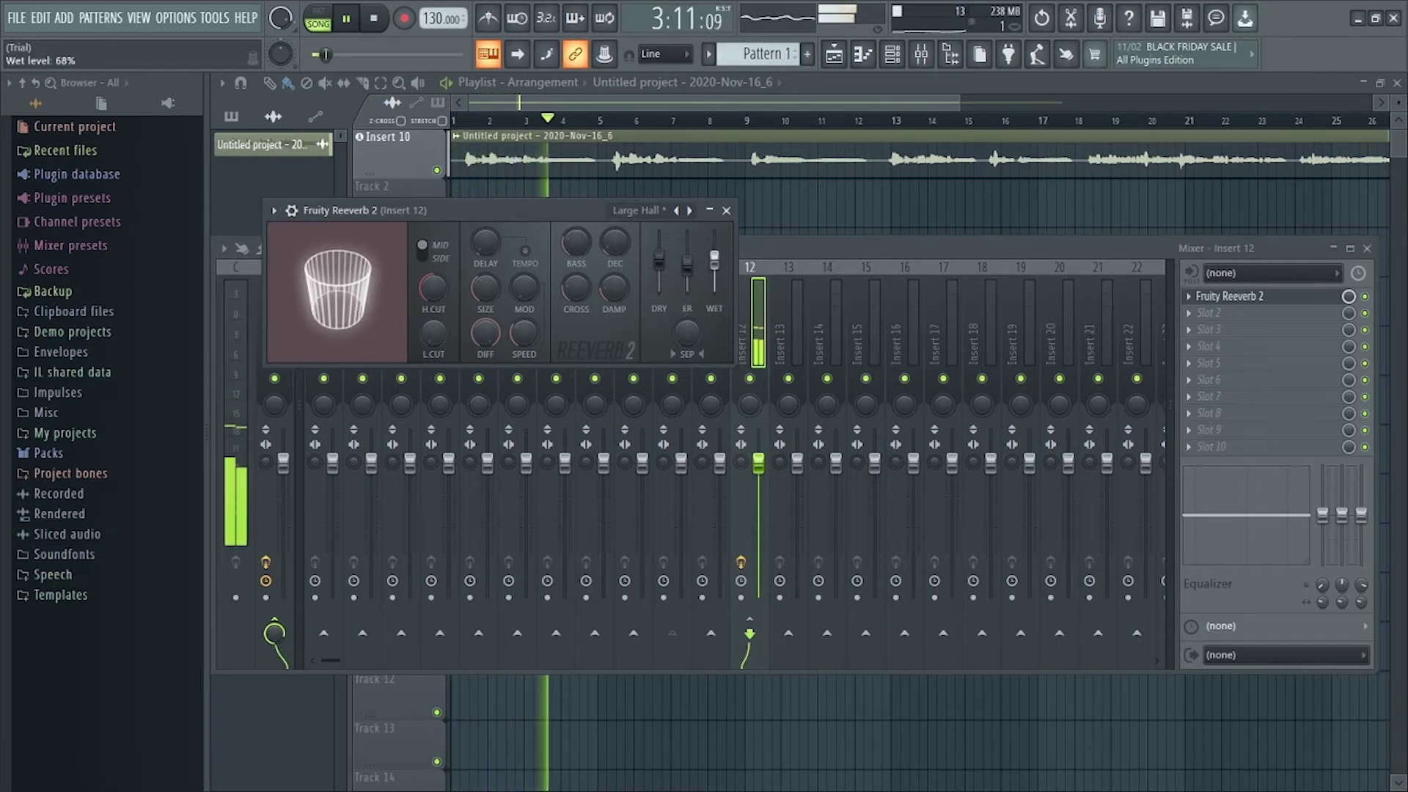
drag(659, 260, 659, 238)
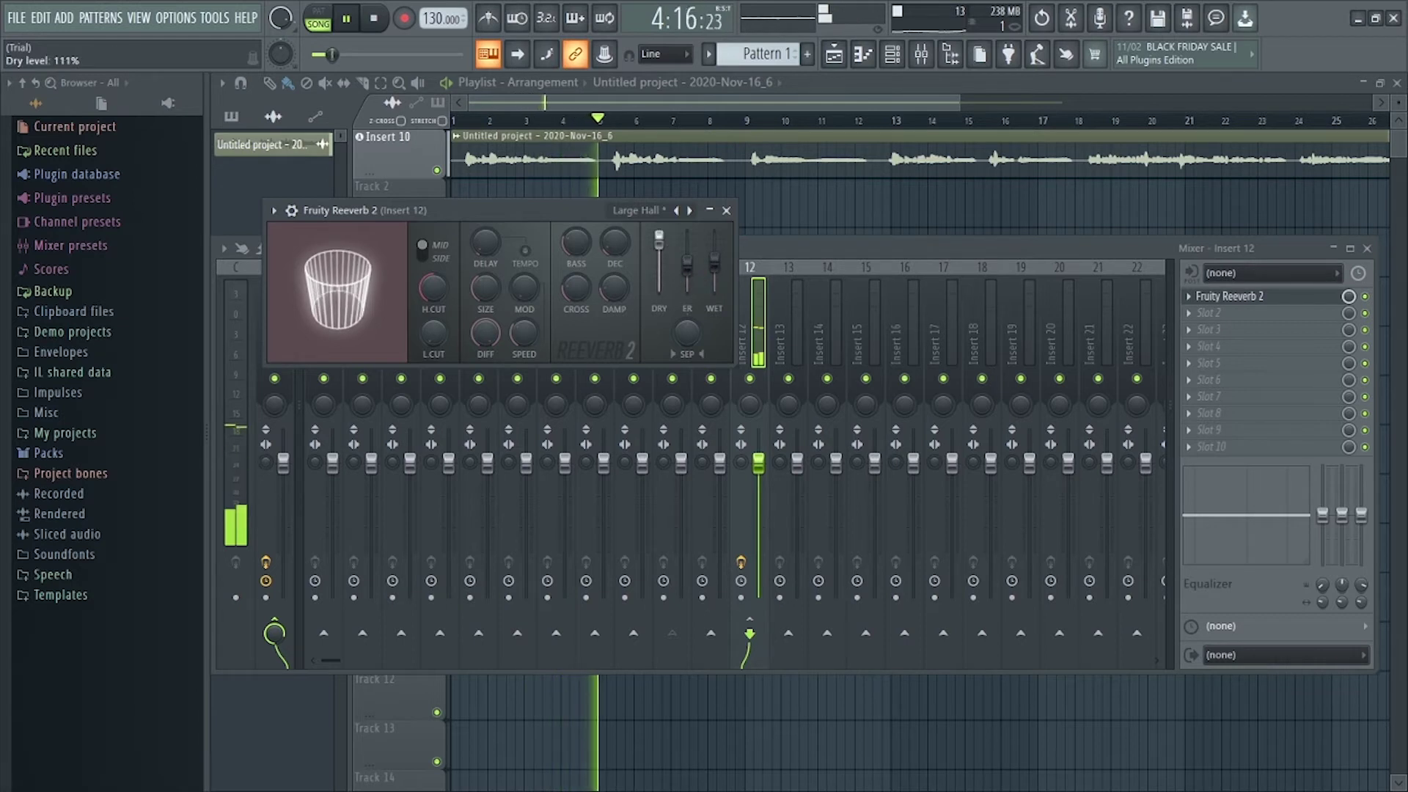
click(725, 211)
Lower the Insert 12 fader slightly below its default level to balance the reverb during playback, and stop playback
drag(758, 463, 758, 496)
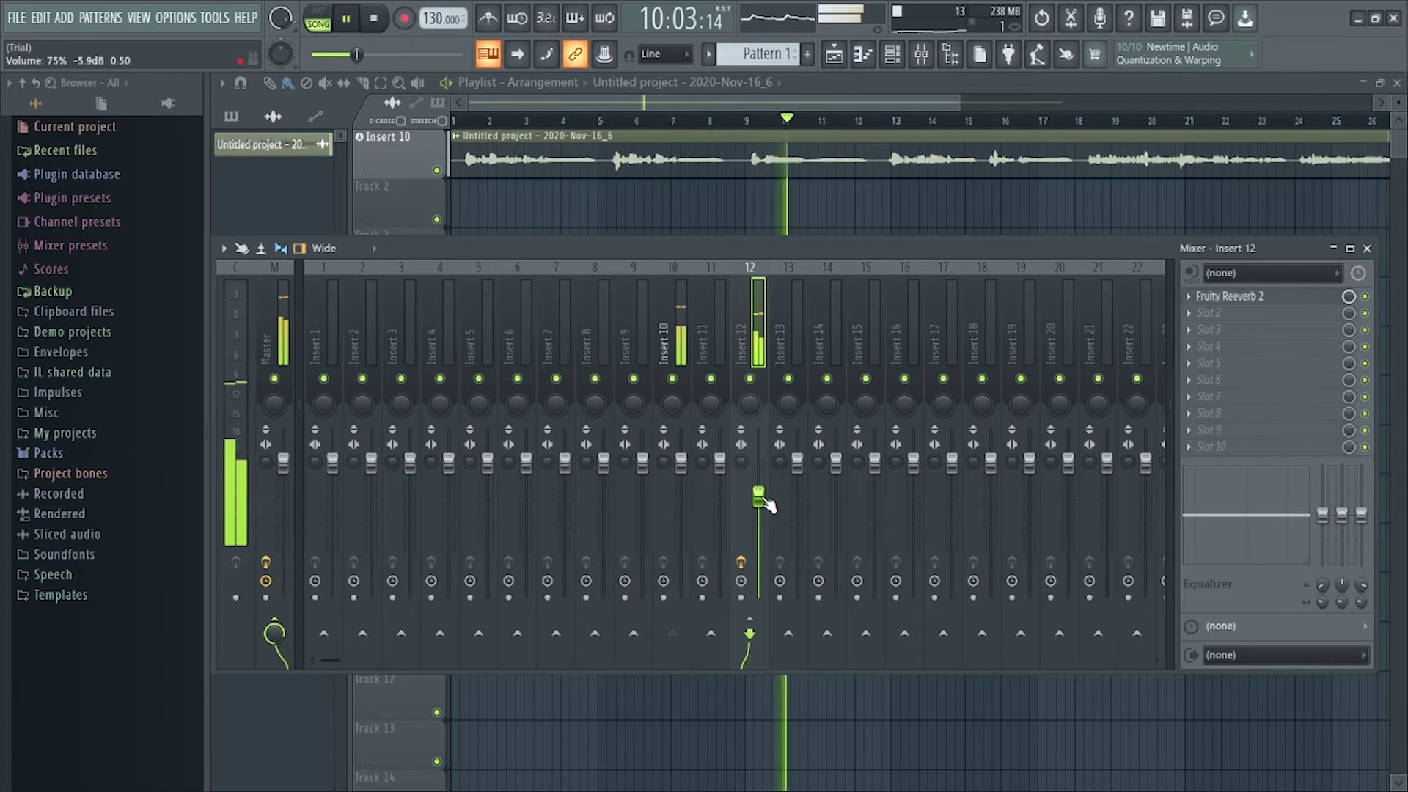
drag(767, 504, 767, 507)
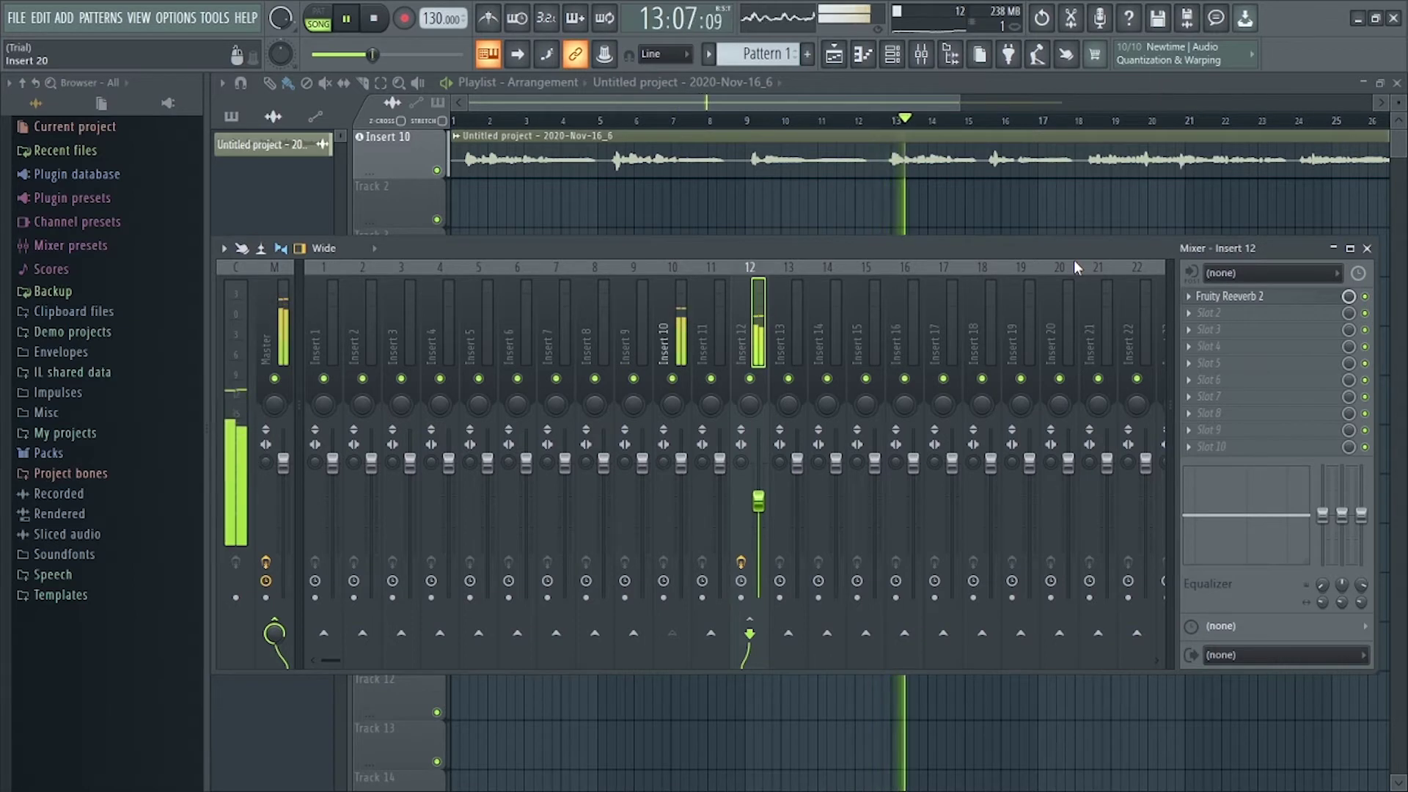
drag(759, 500, 759, 483)
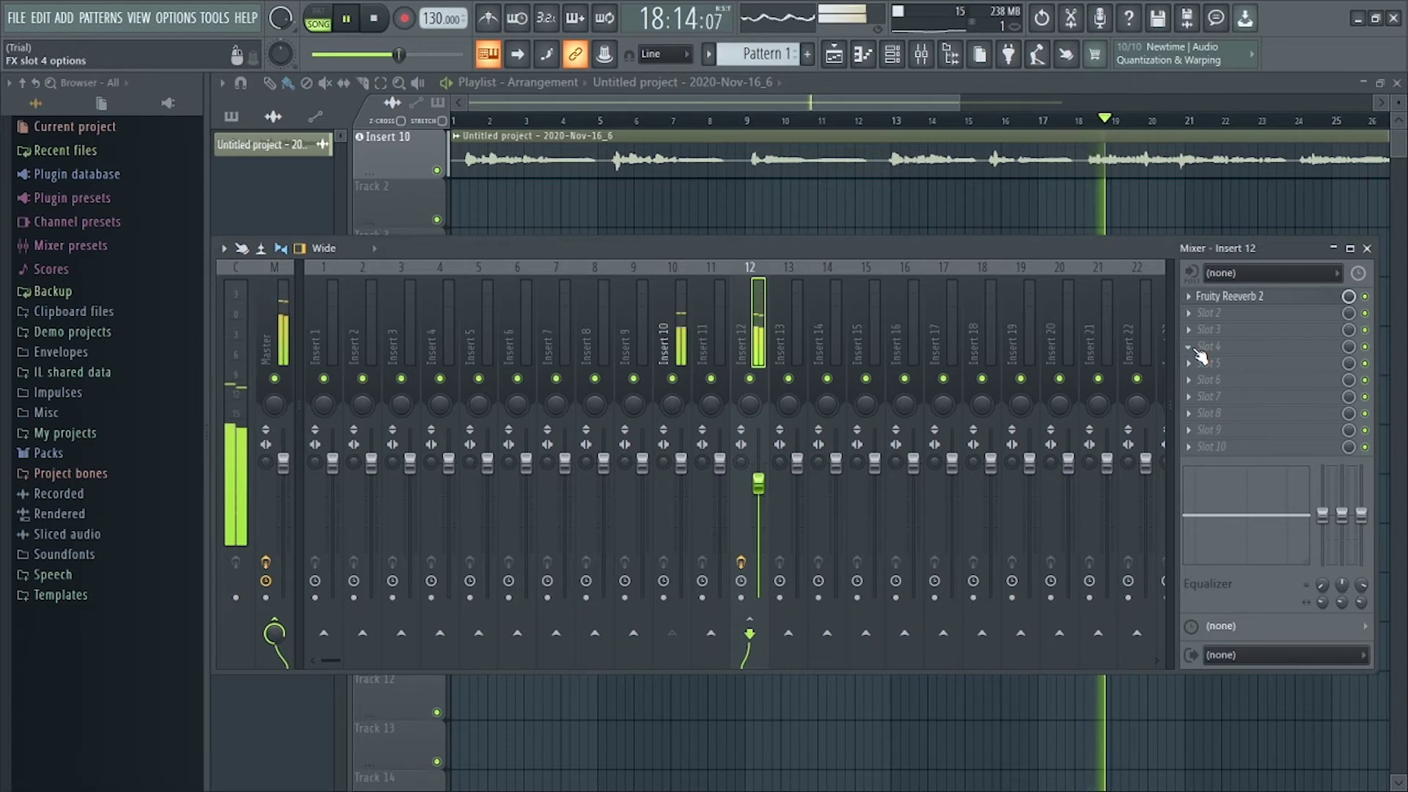
key(space)
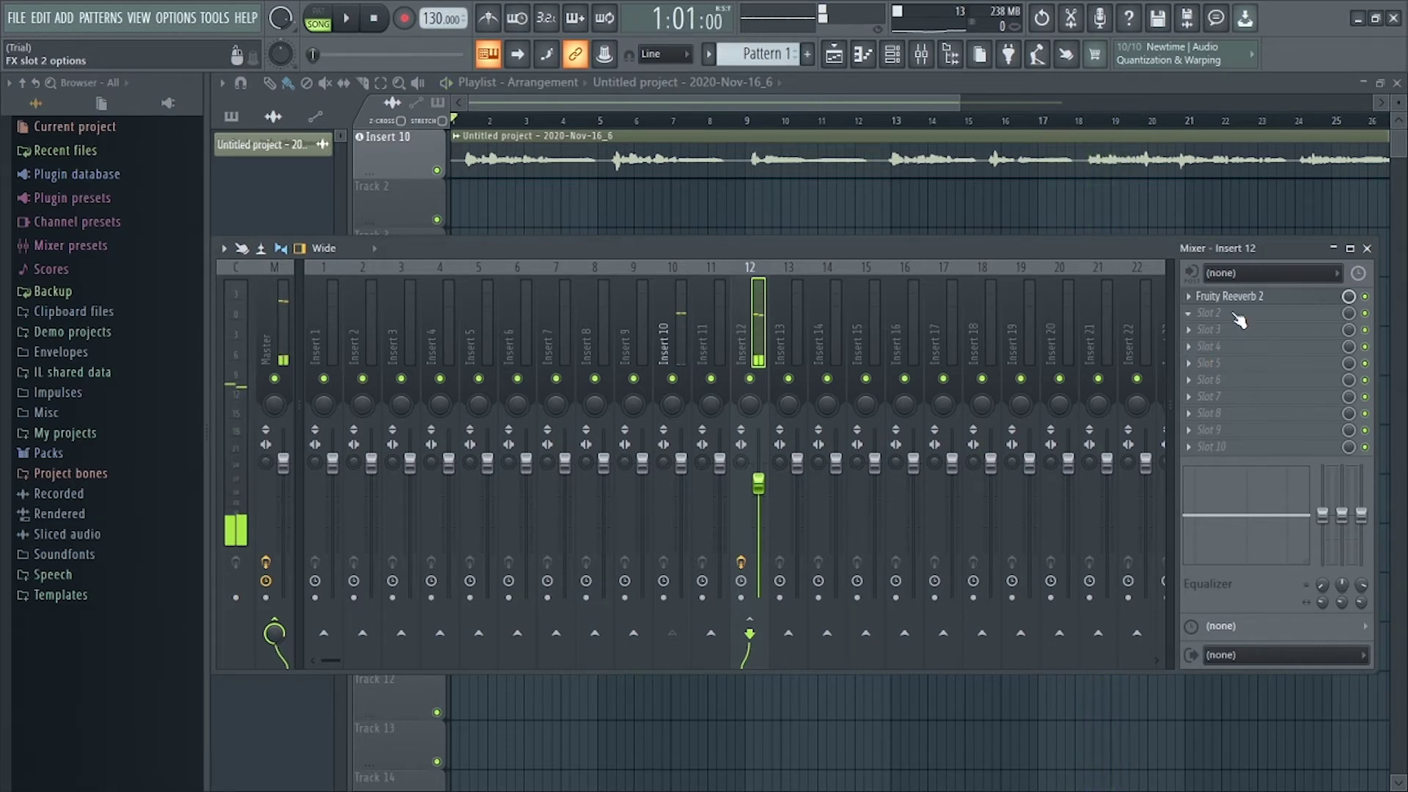
click(1239, 321)
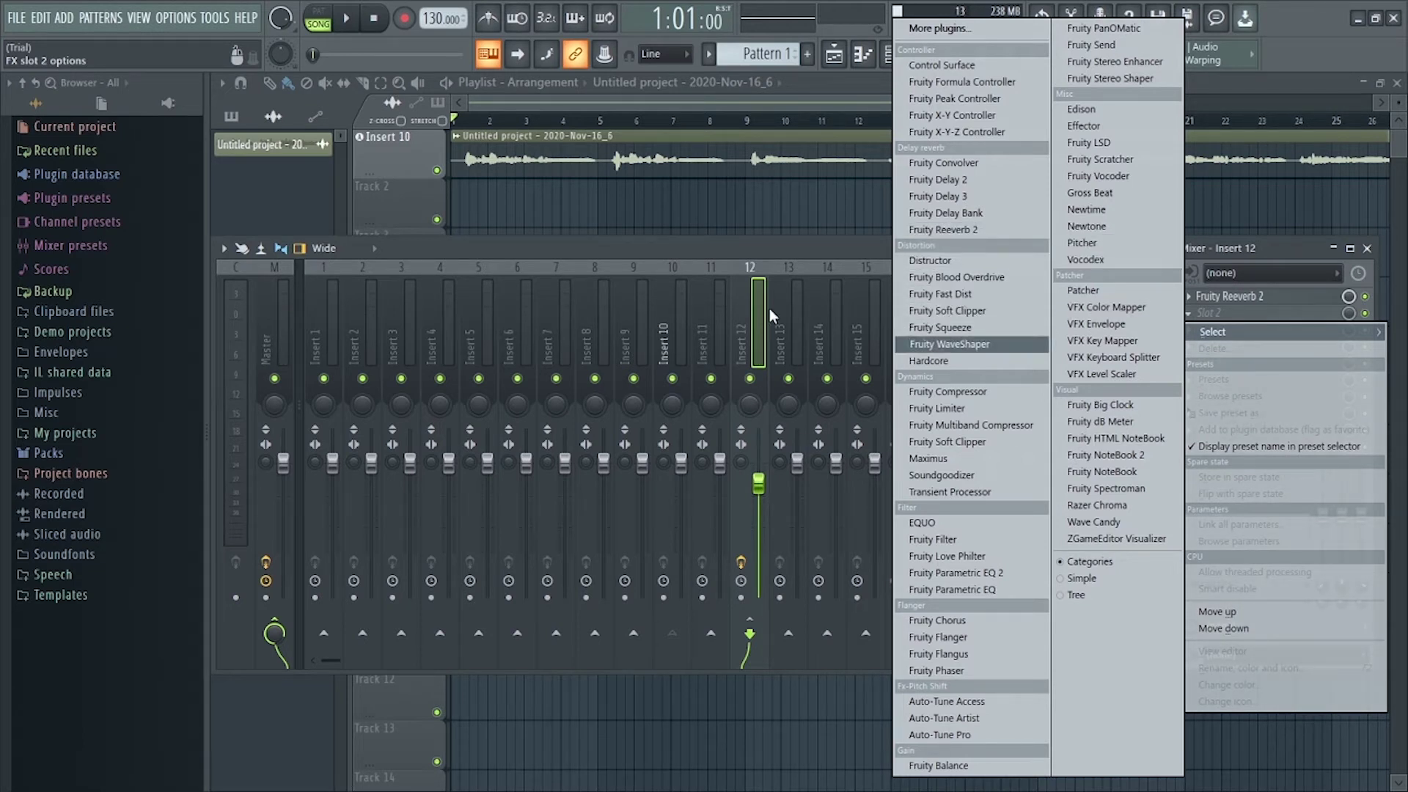
click(818, 251)
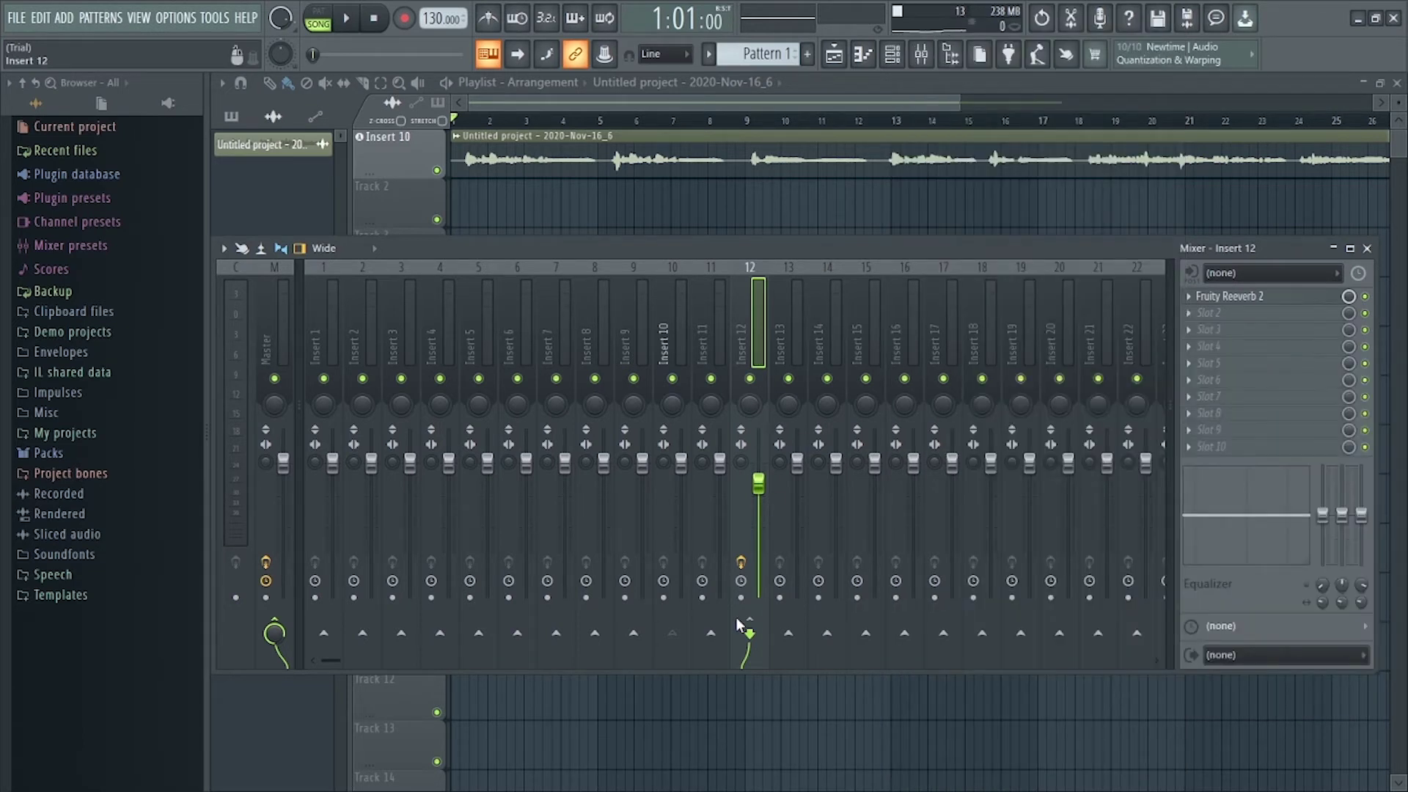
Route Insert 10 to Insert 13 and load Fruity Parametric EQ 2 in Insert 13's first effect slot
click(671, 364)
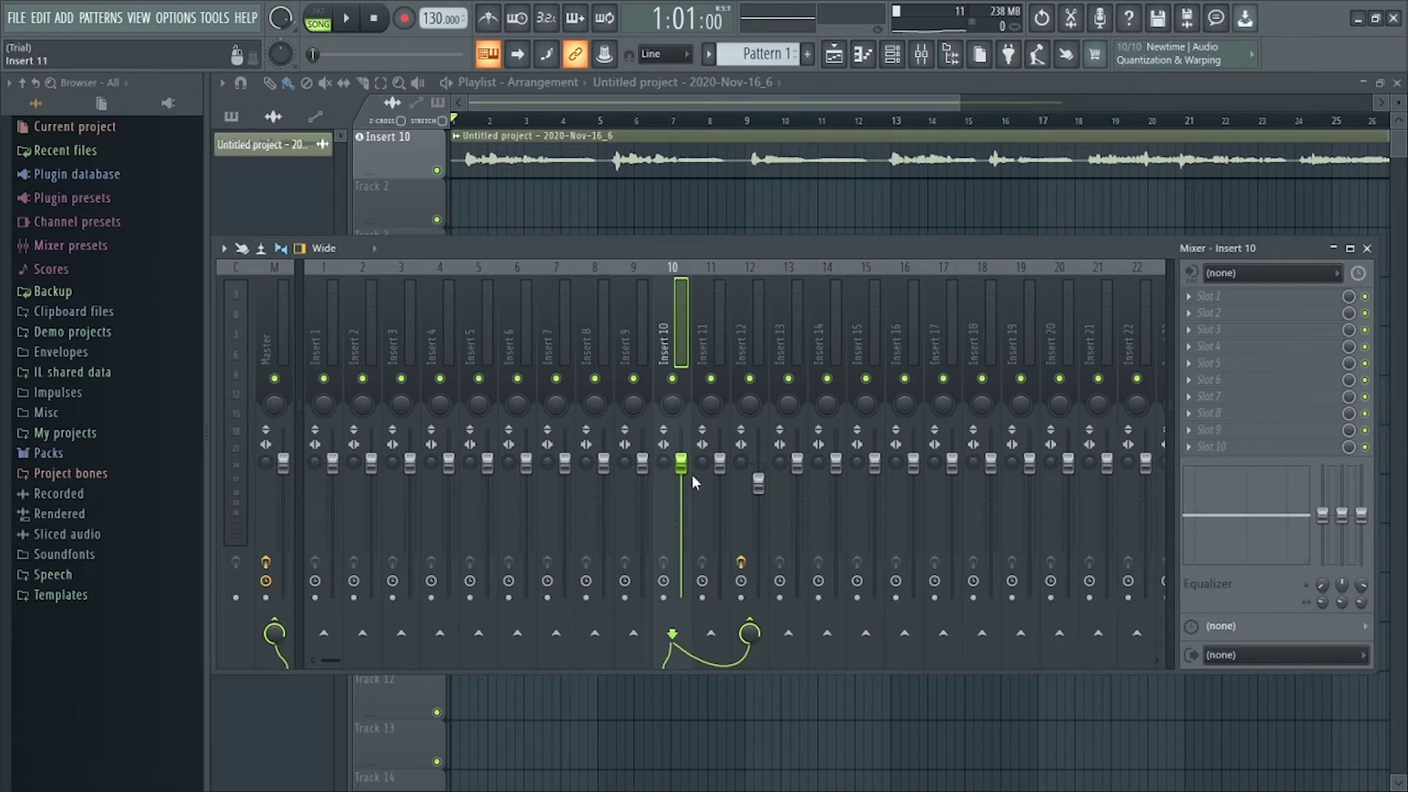
click(791, 337)
click(1215, 313)
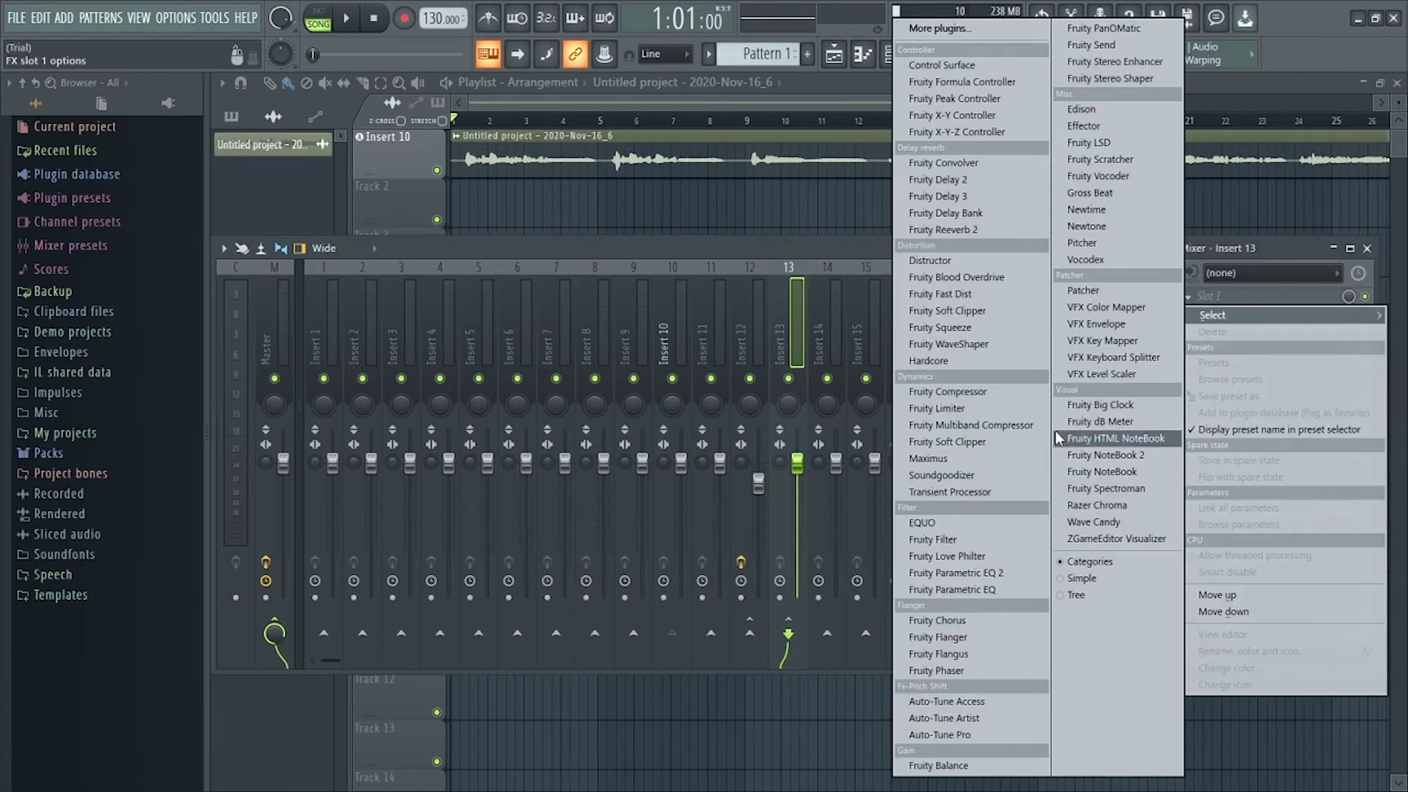
click(966, 573)
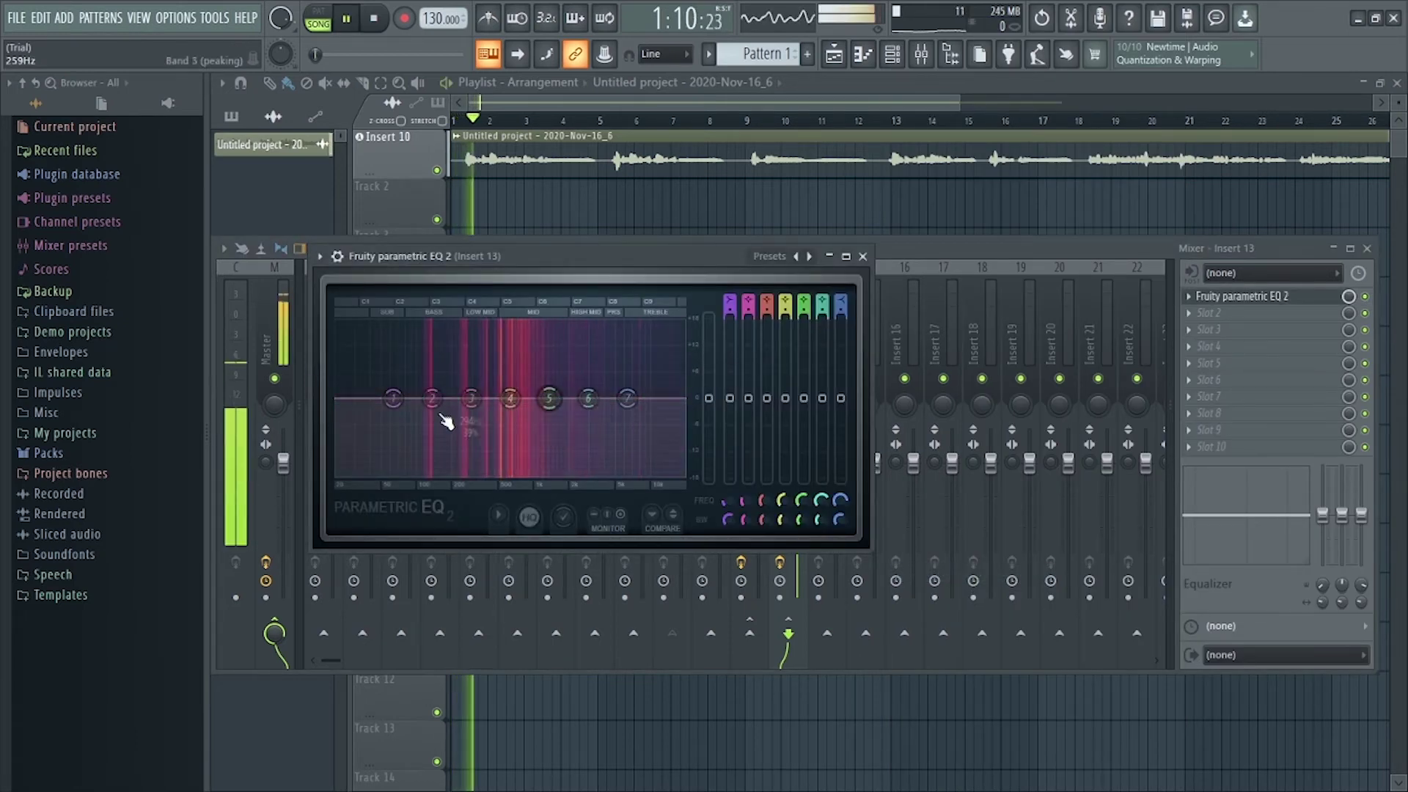
Disable EQ band 1 and make band 2 a high-pass filter at about 138 Hz, adjusting its bandwidth
right_click(394, 399)
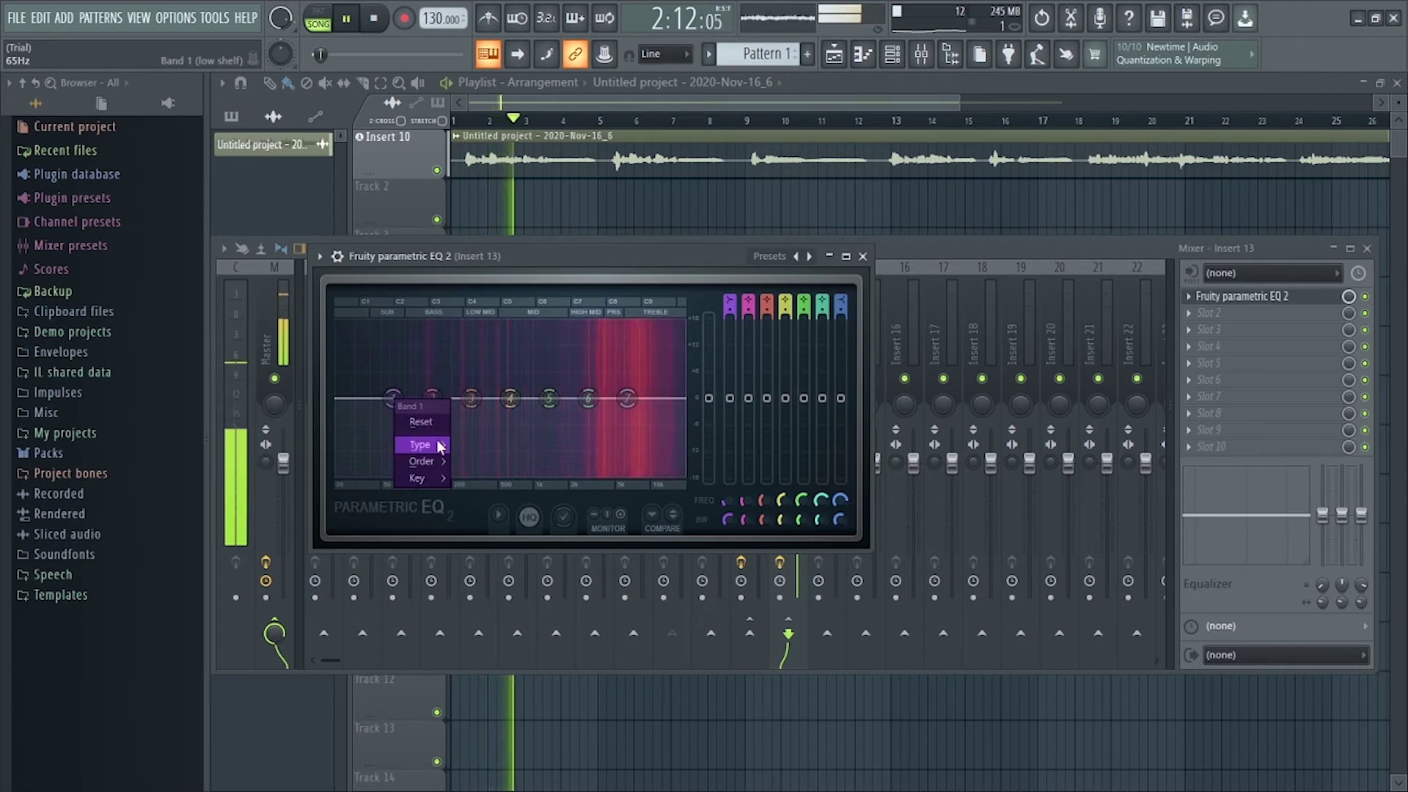
mouse_move(438, 443)
click(486, 444)
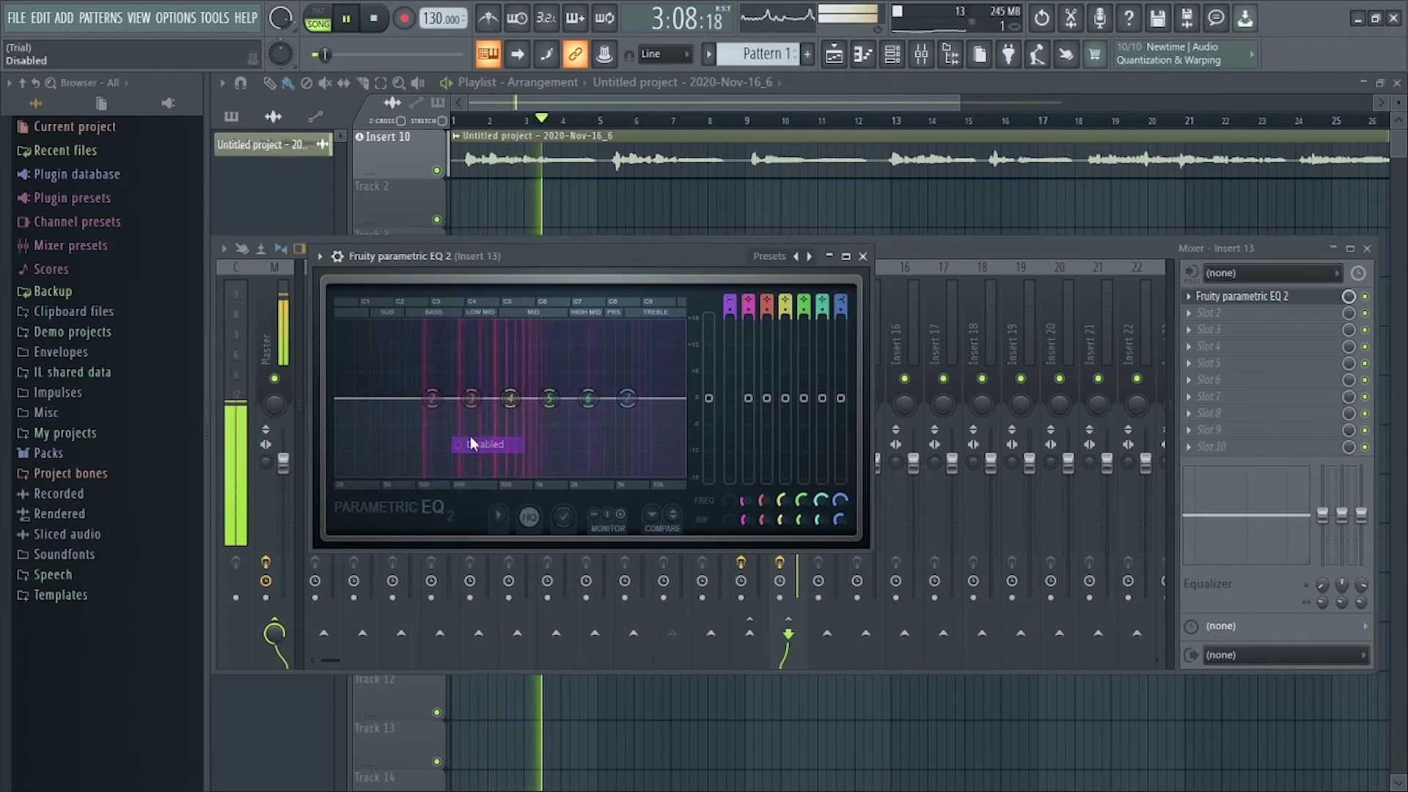
right_click(432, 399)
mouse_move(486, 447)
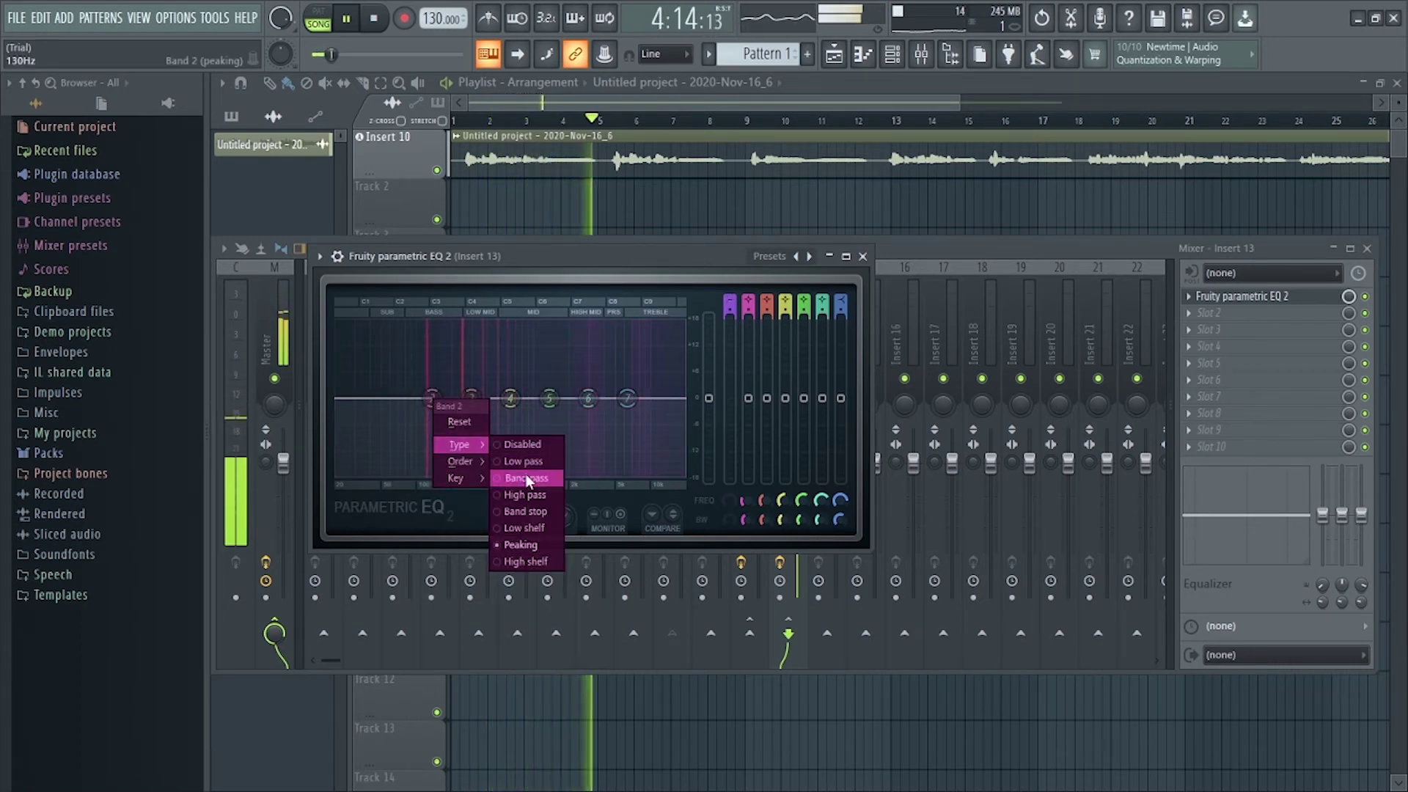
click(525, 495)
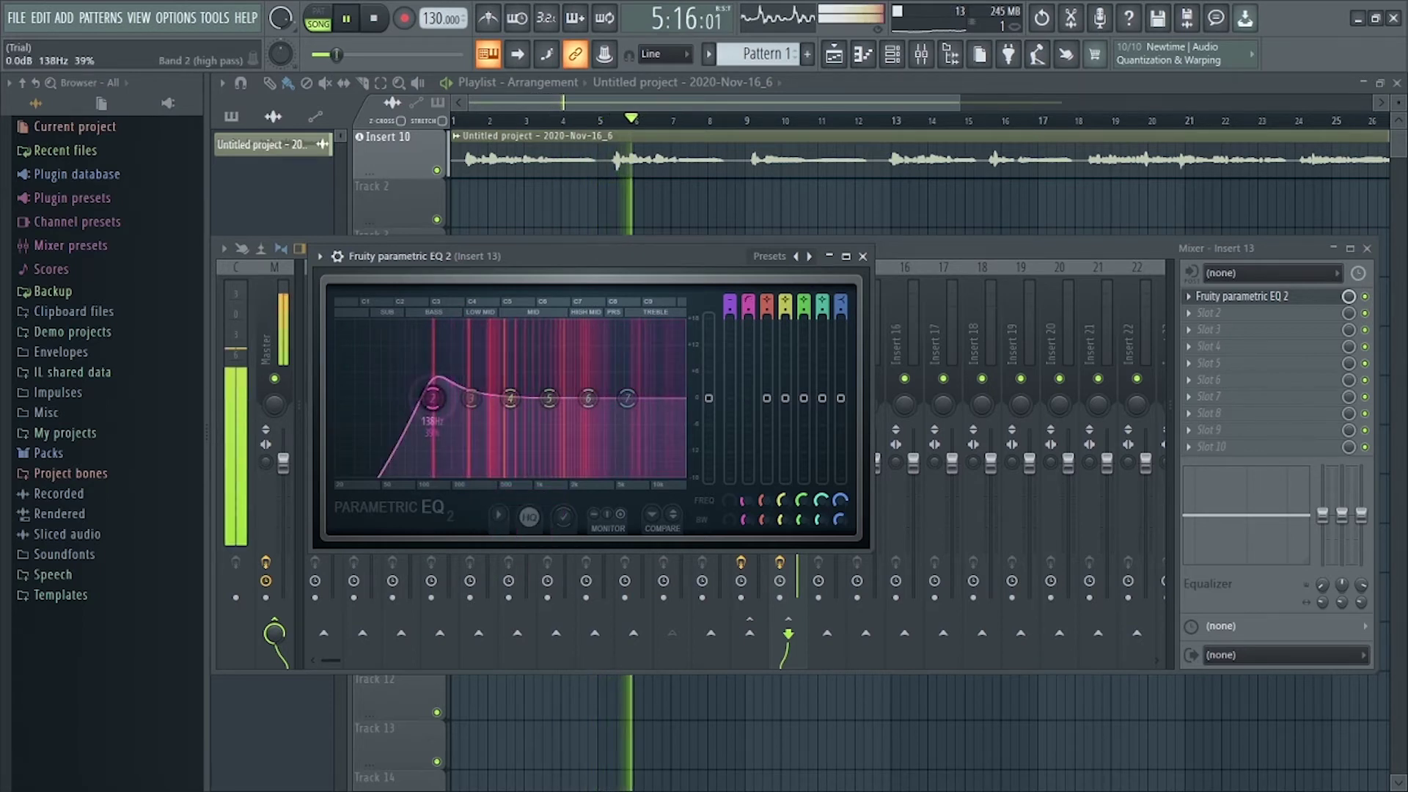
scroll(437, 399, down, 3)
Boost the high EQ bands and cut band 4 by about 6.2 dB at 626 Hz with 0% bandwidth
drag(588, 398, 646, 365)
drag(549, 398, 510, 425)
scroll(509, 425, down, 5)
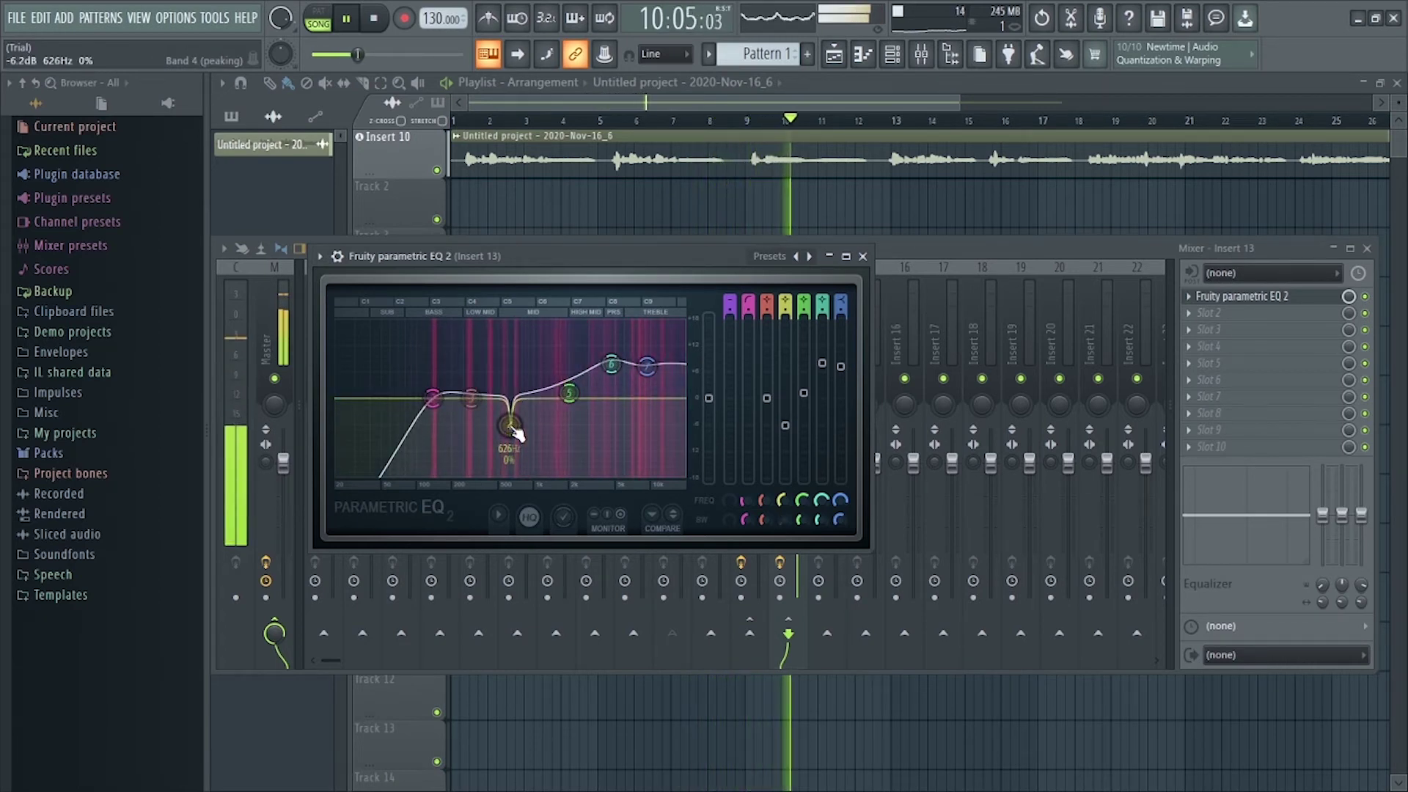
Reduce the boost of EQ band 7 and raise band 3 into a narrow peak, closing the EQ and stopping playback
drag(646, 359, 619, 375)
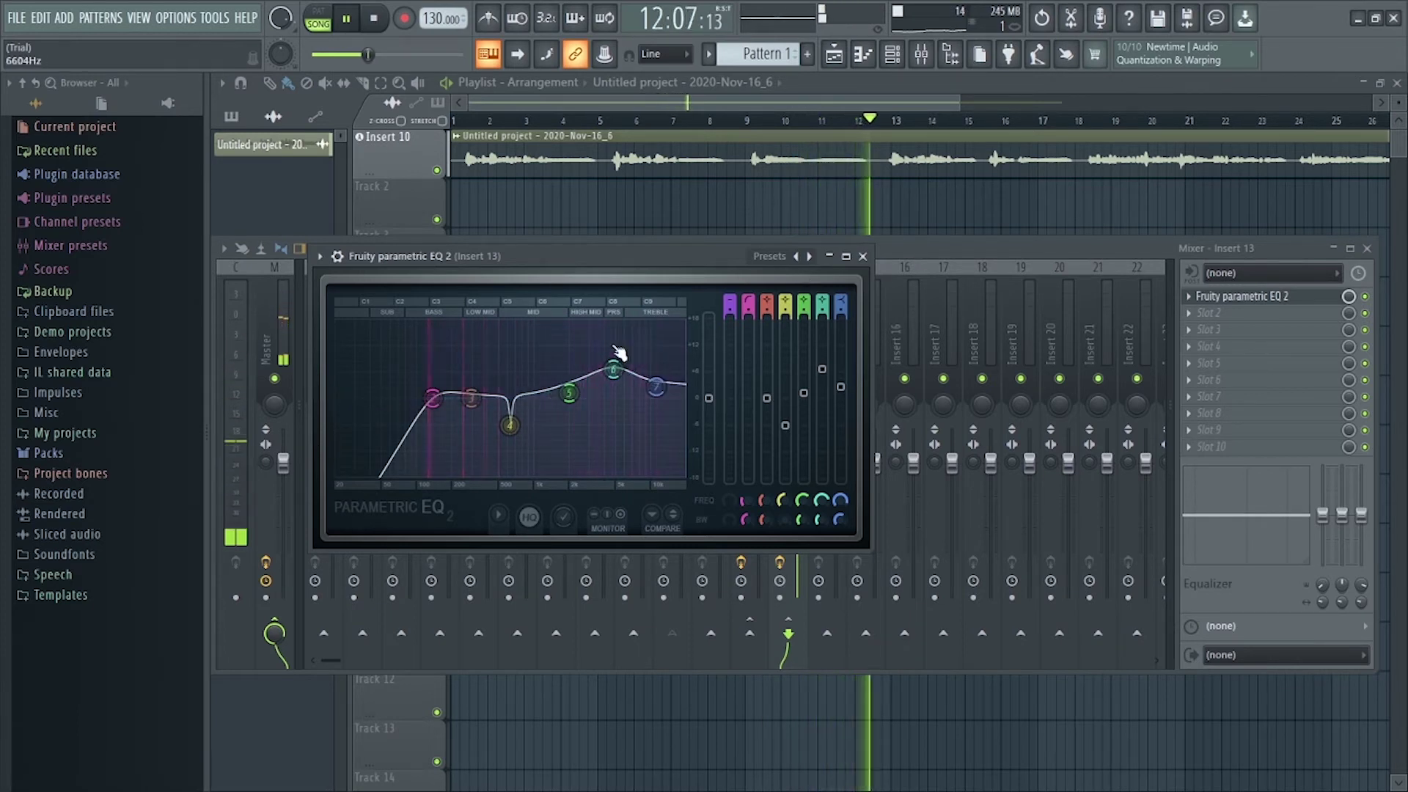
drag(472, 398, 467, 374)
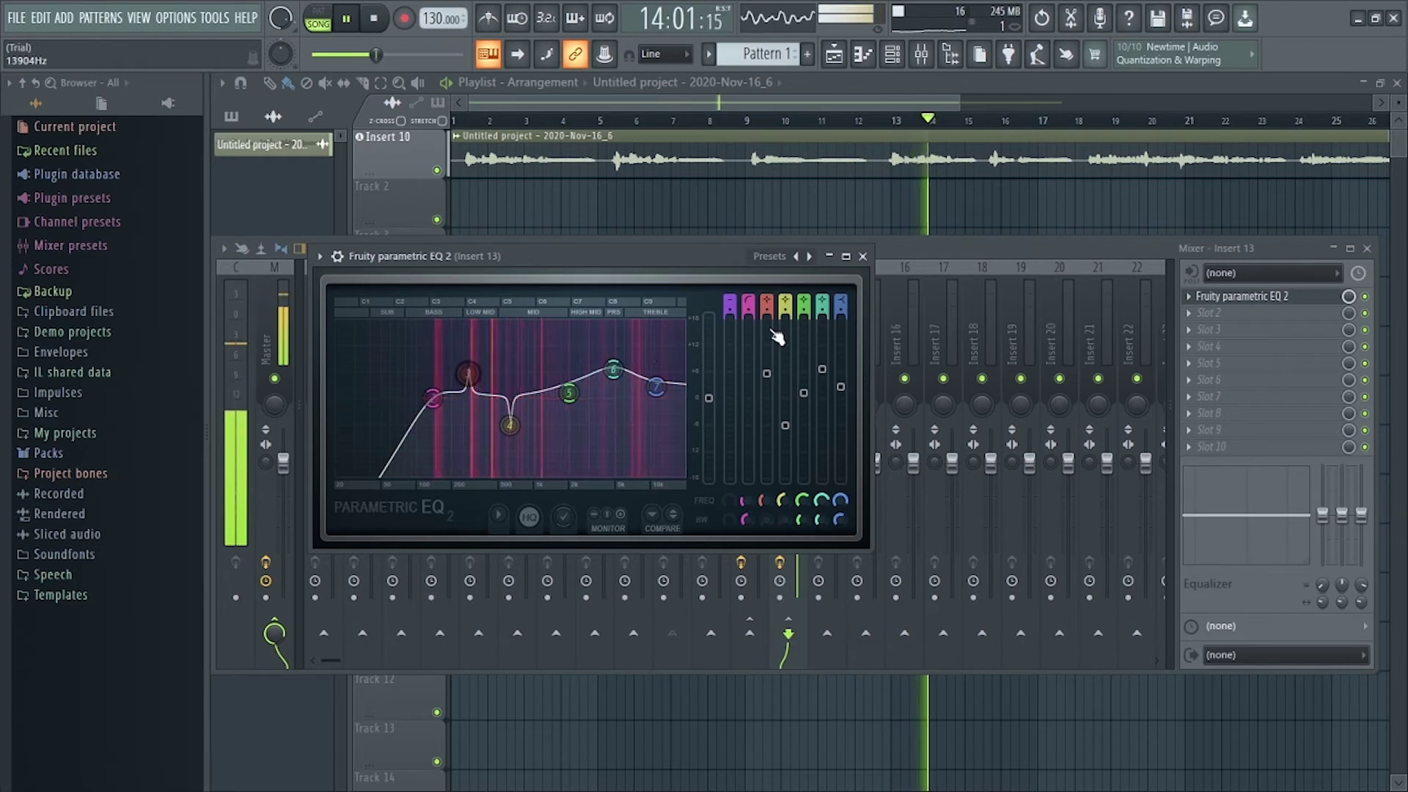
click(864, 257)
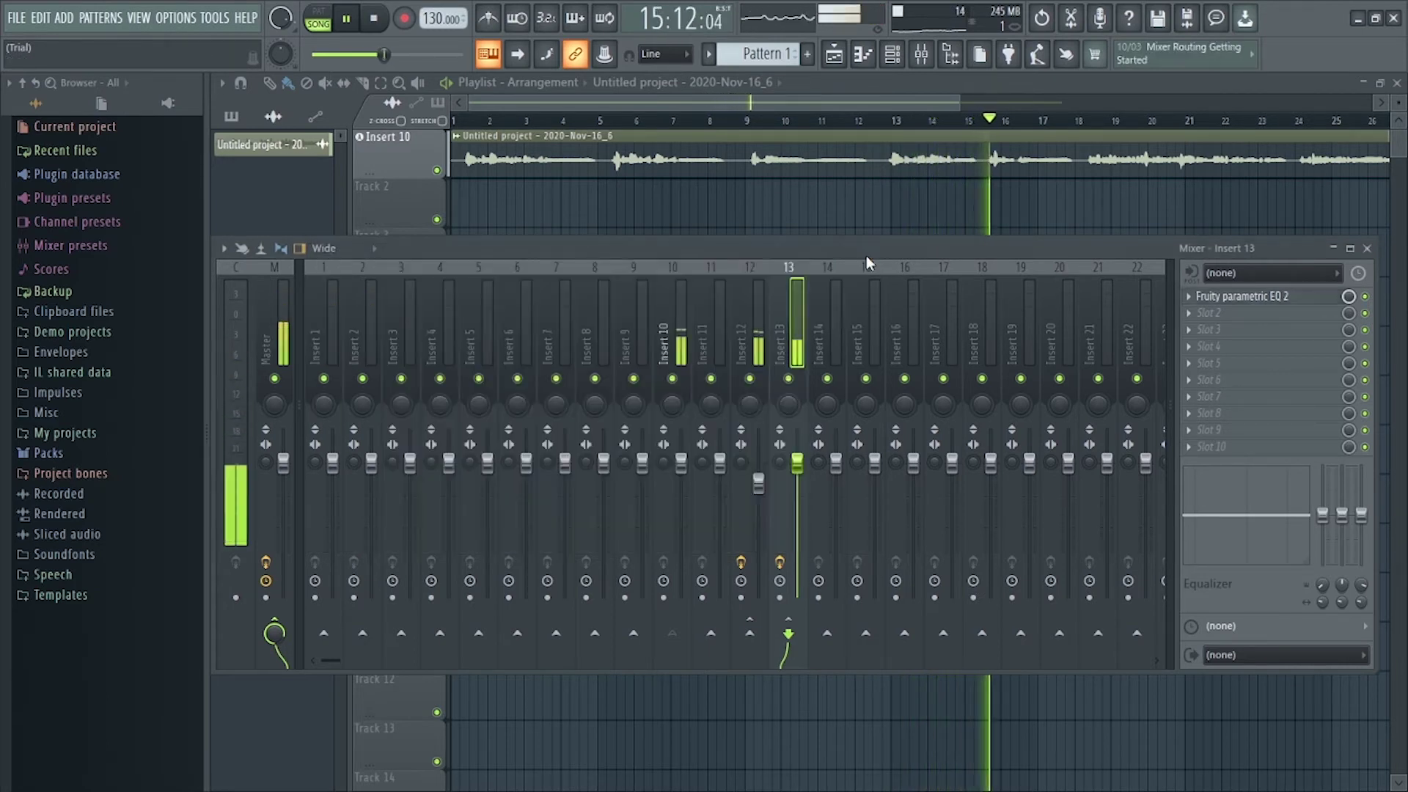
key(space)
Route Insert 10 to Insert 14 and load Fruity Delay 2 in Insert 14's first effect slot
click(830, 323)
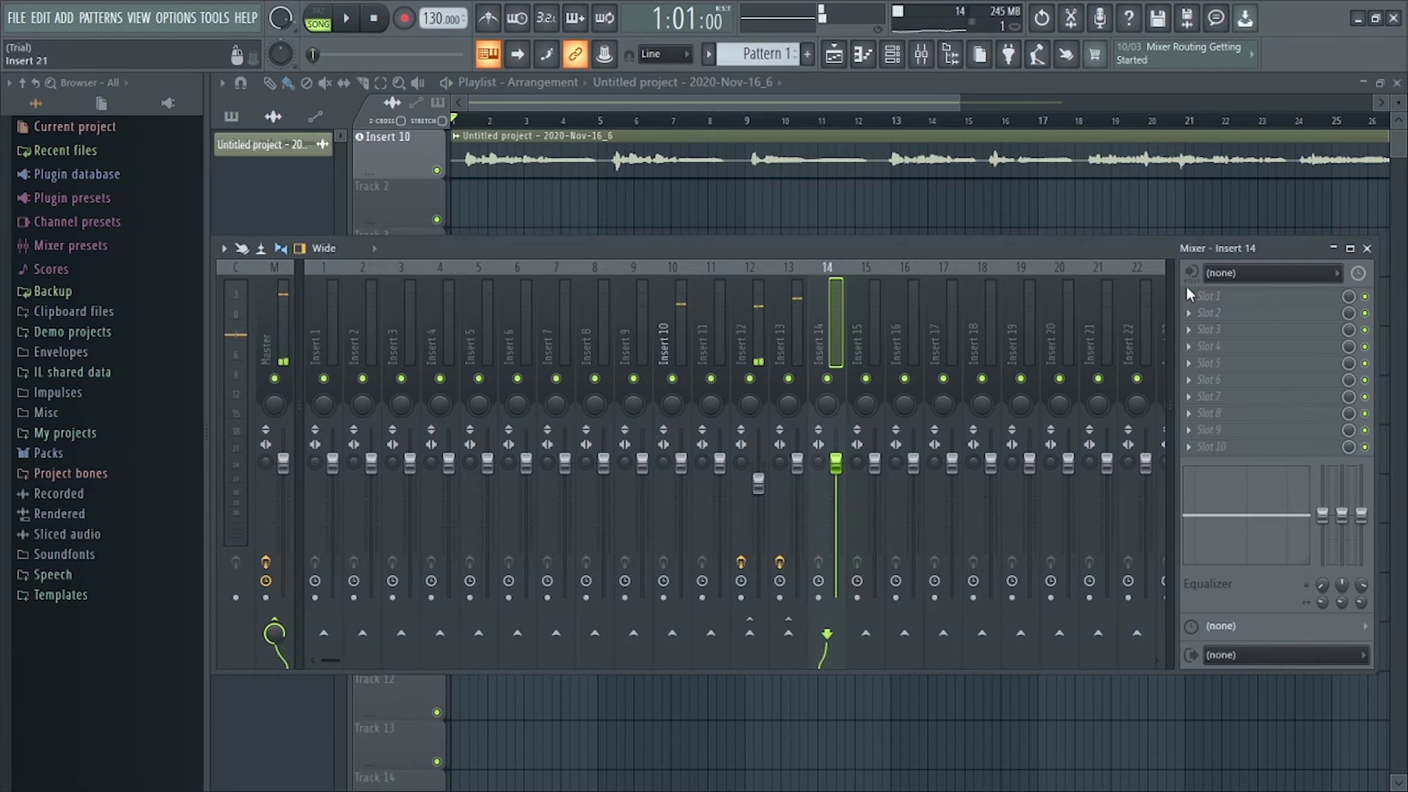
click(681, 354)
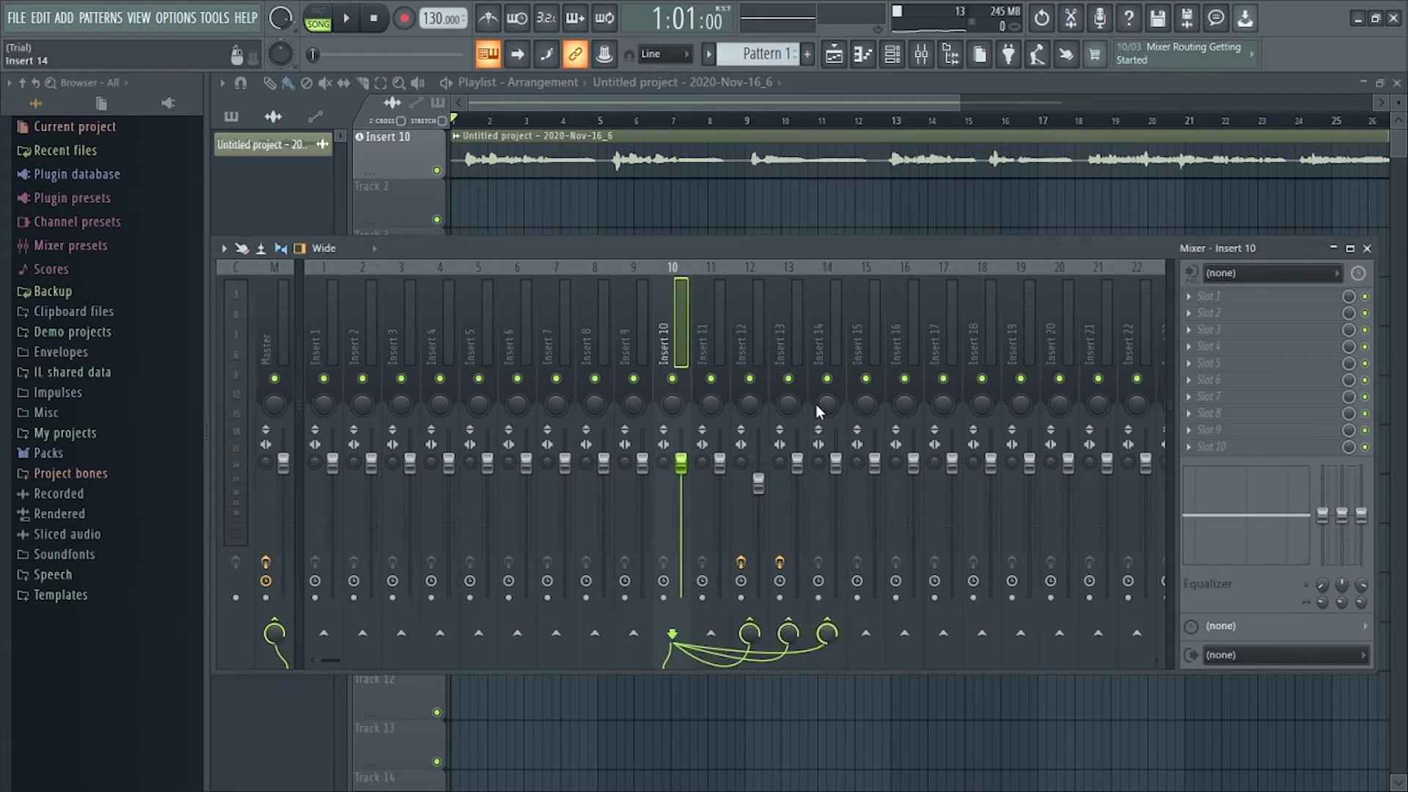
click(834, 315)
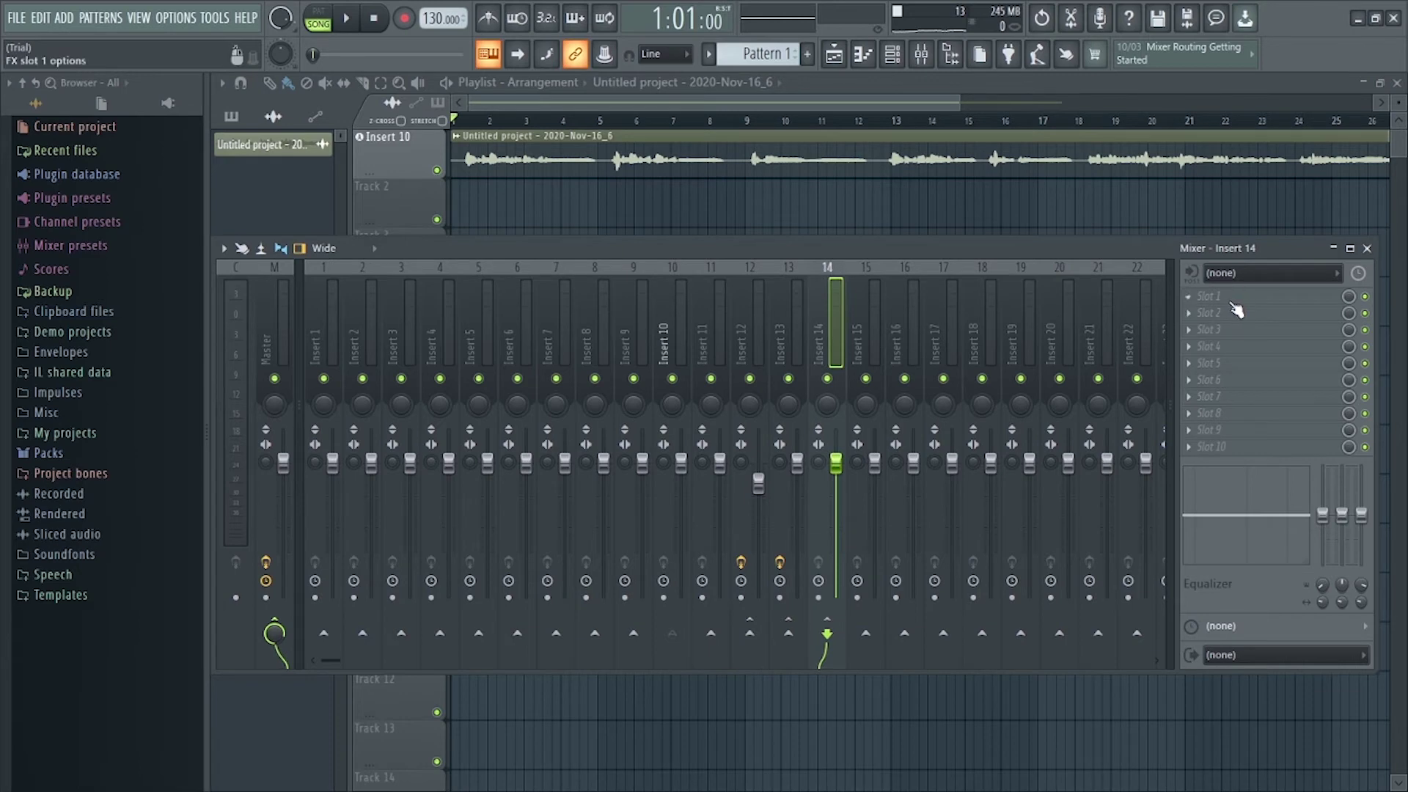
click(1230, 296)
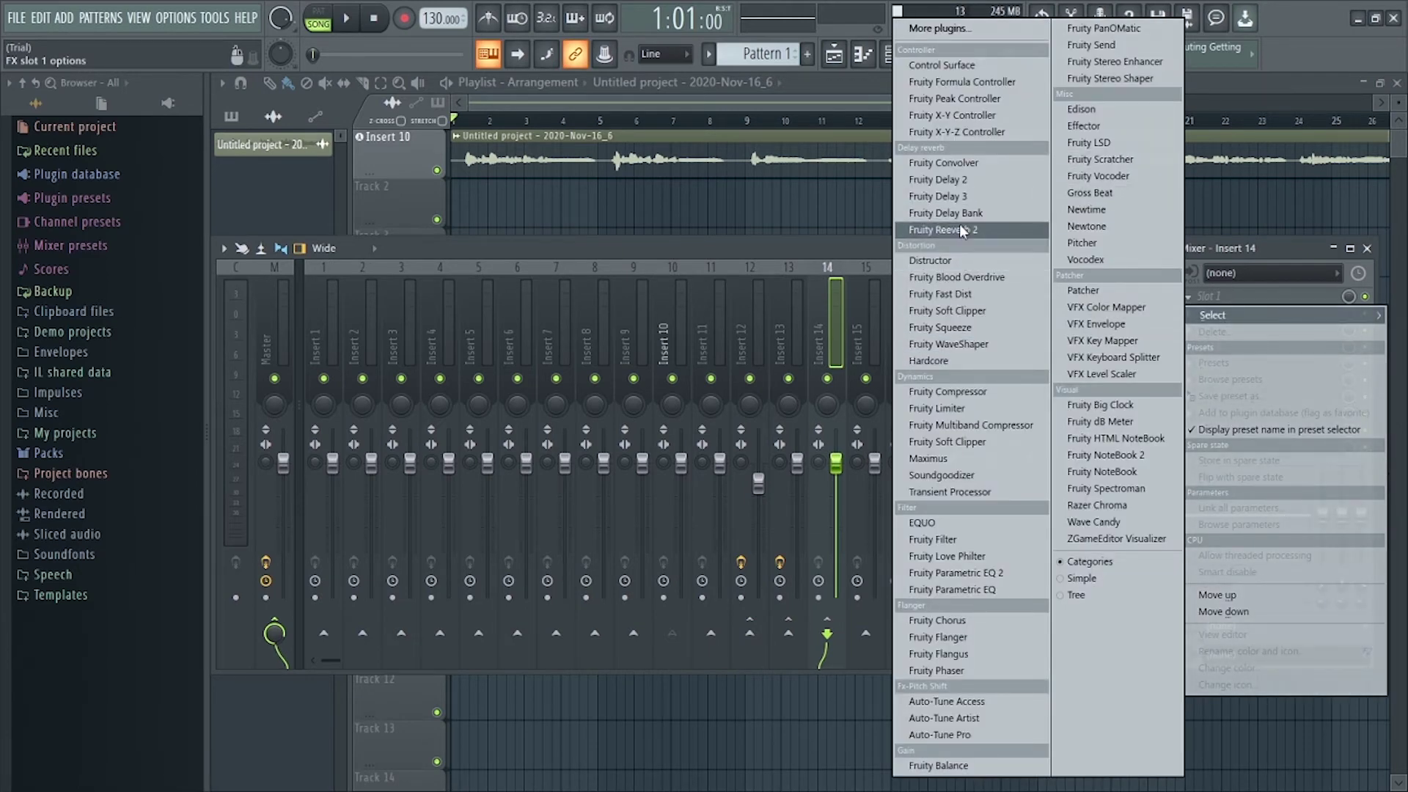
click(972, 179)
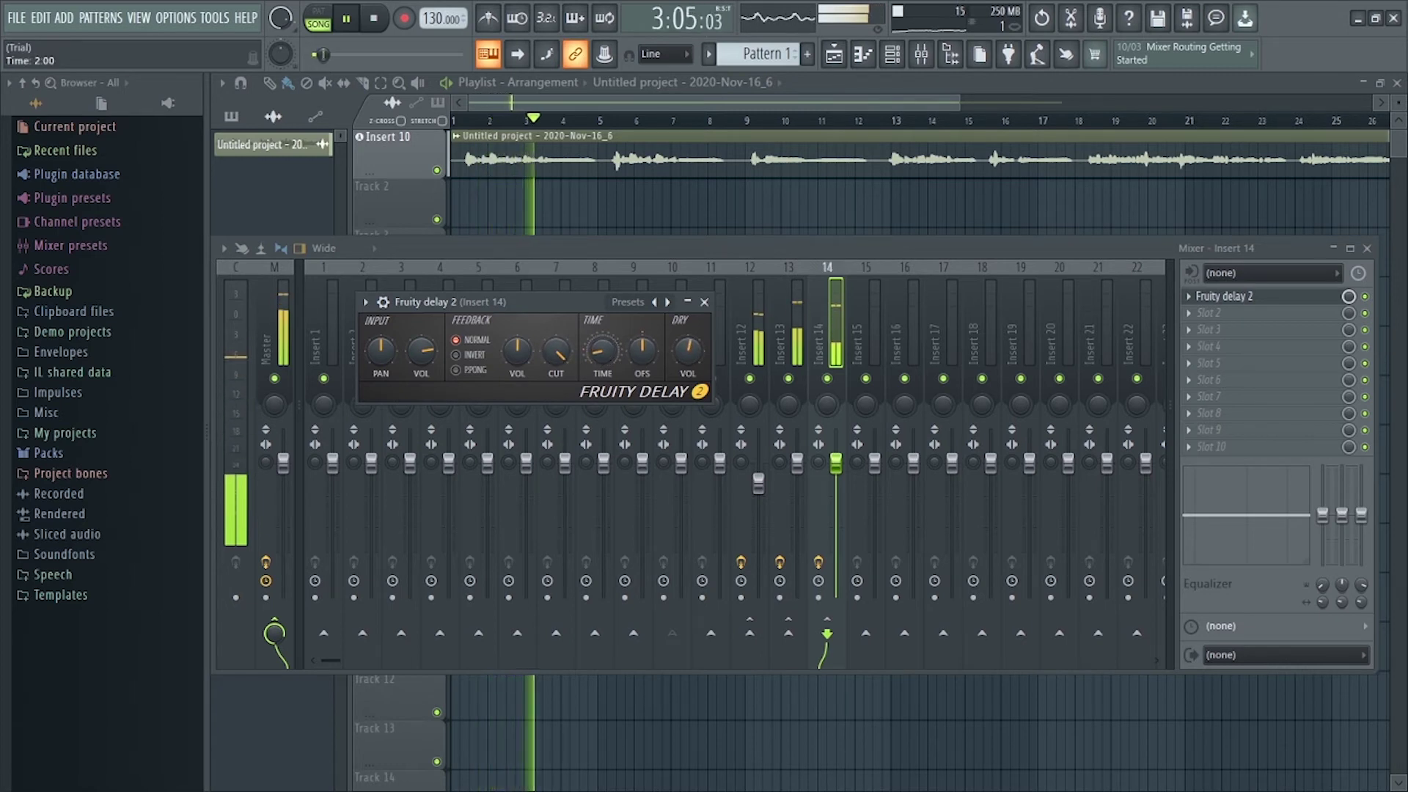
Adjust Fruity Delay 2's feedback cutoff and time offset, reduce its input volume, turn the dry volume fully down, and close the plugin
drag(555, 351, 556, 322)
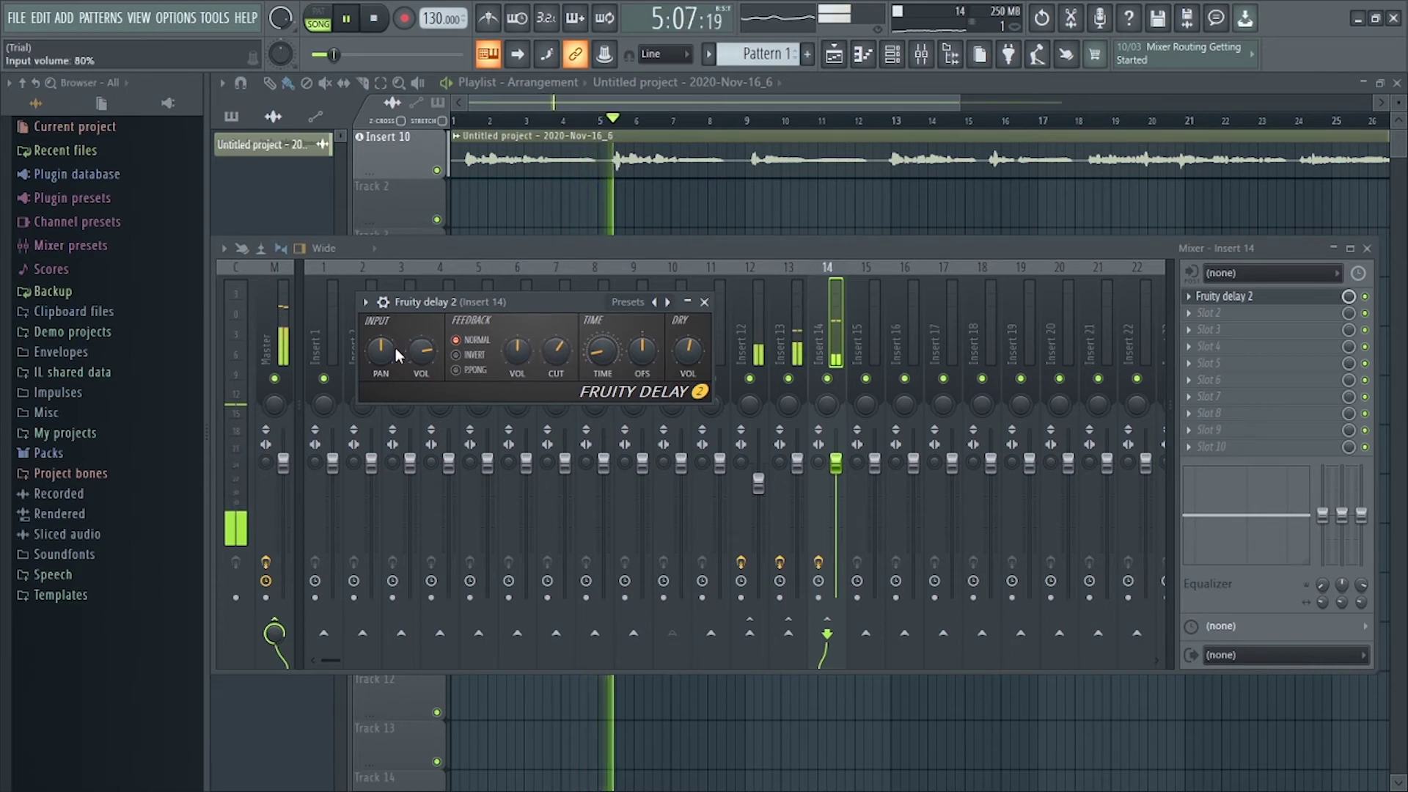
drag(421, 351, 421, 367)
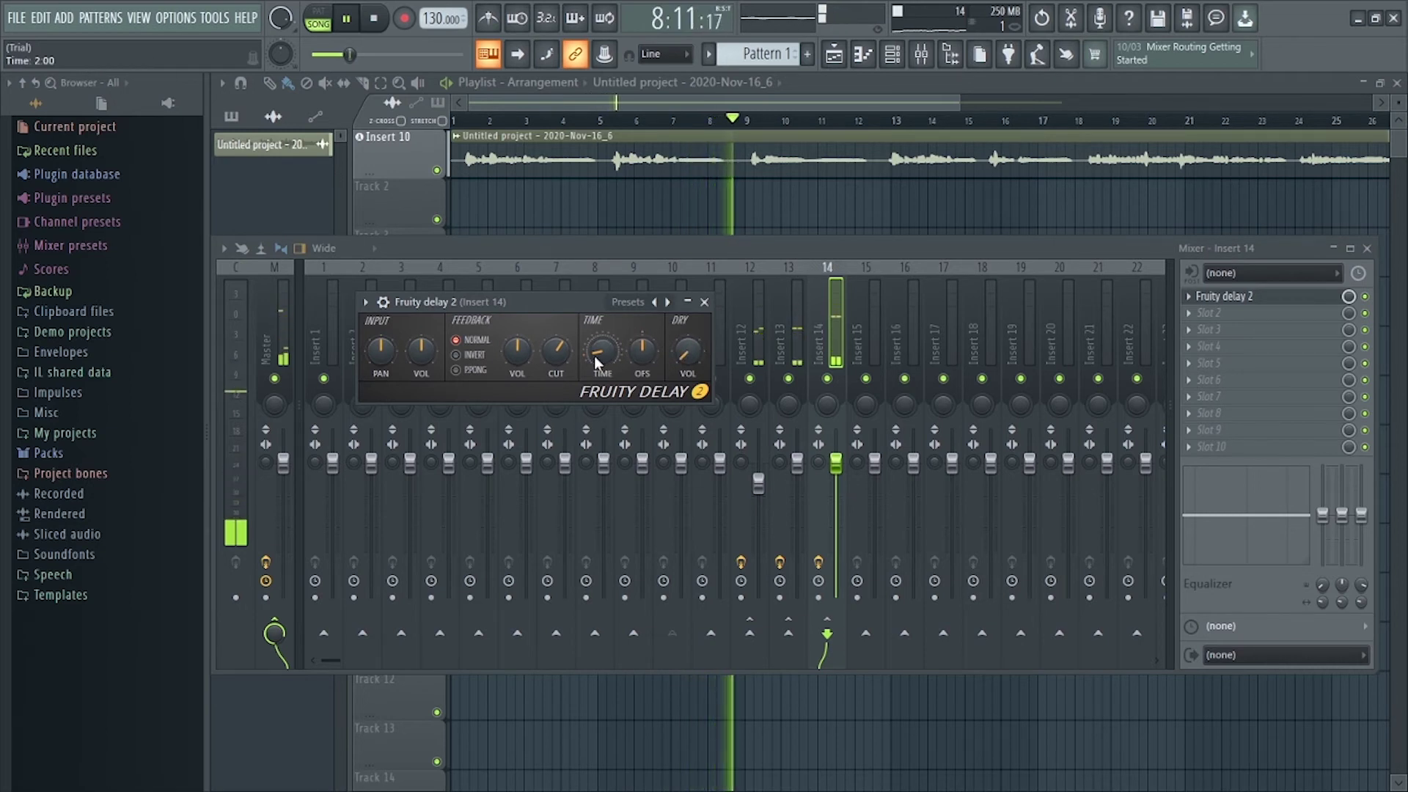
drag(565, 352, 565, 339)
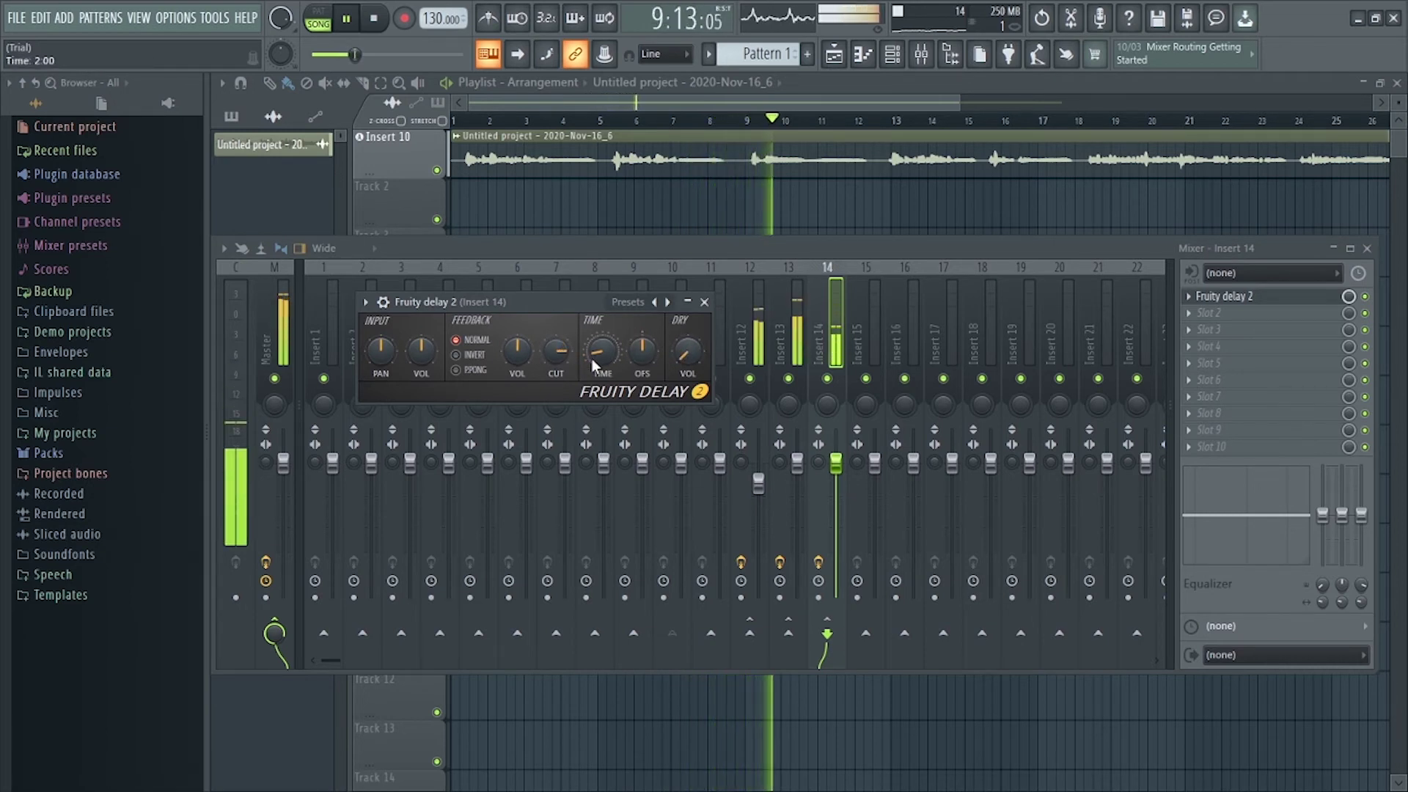
drag(645, 347, 645, 336)
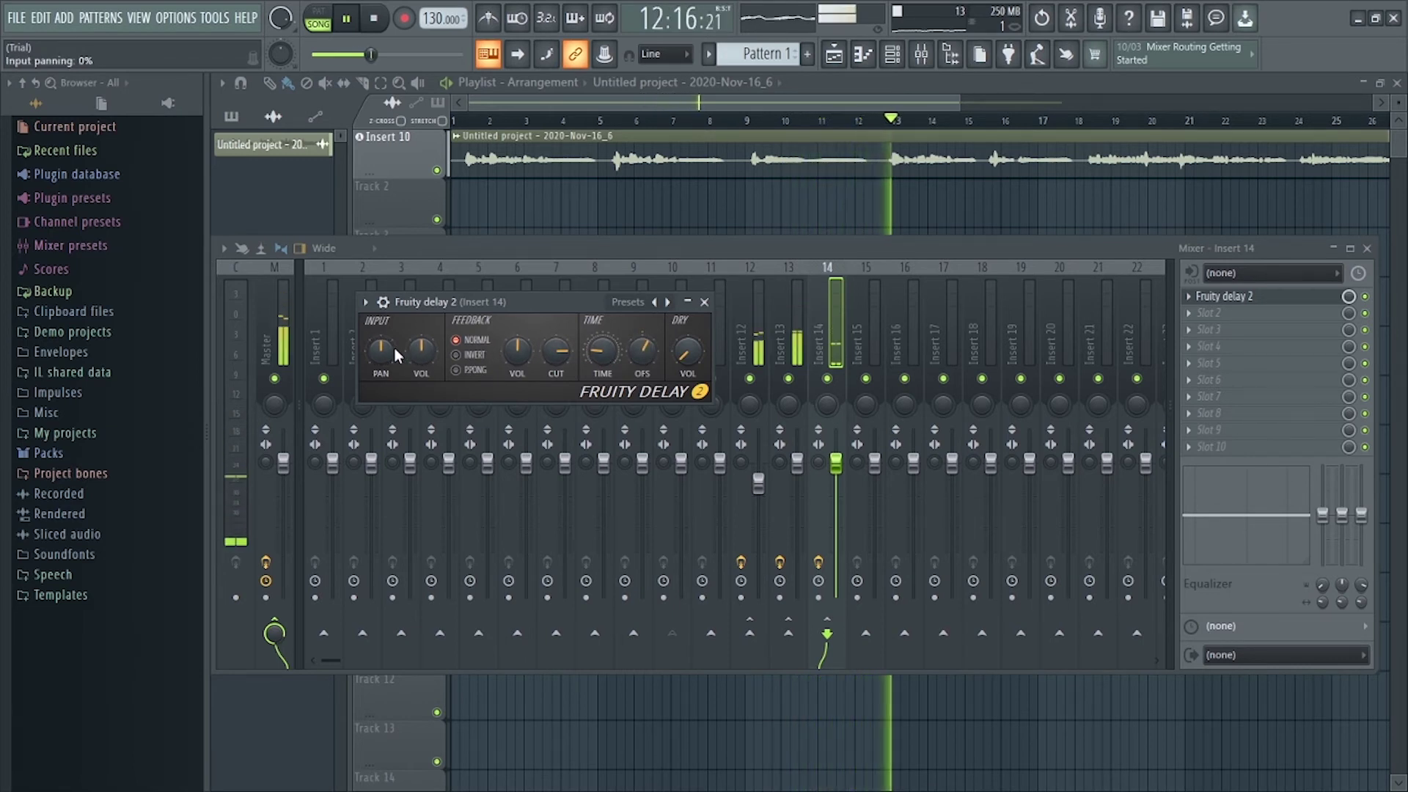
click(704, 302)
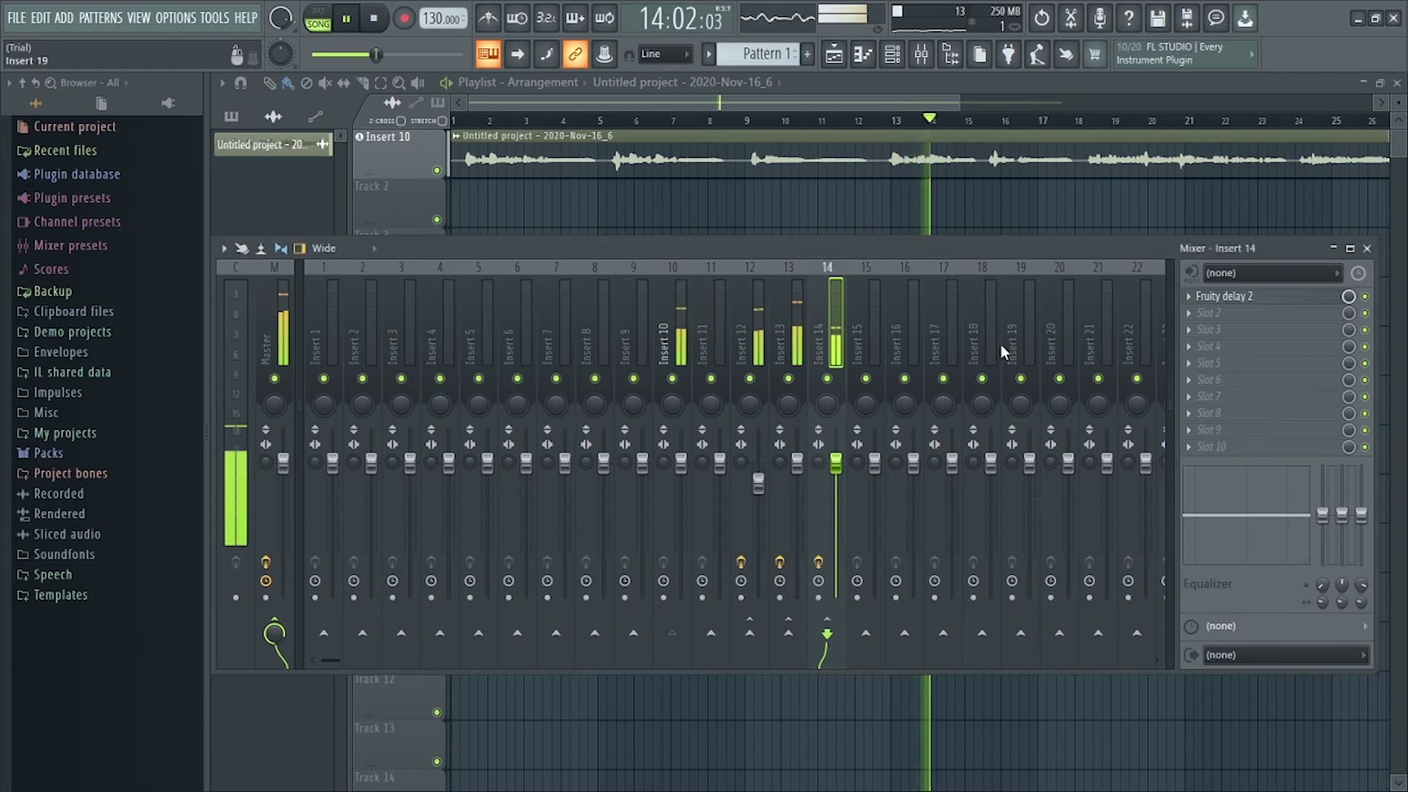
Lower Insert 14's fader and stop playback, selecting Insert 10 to show its sends before closing the mixer
key(space)
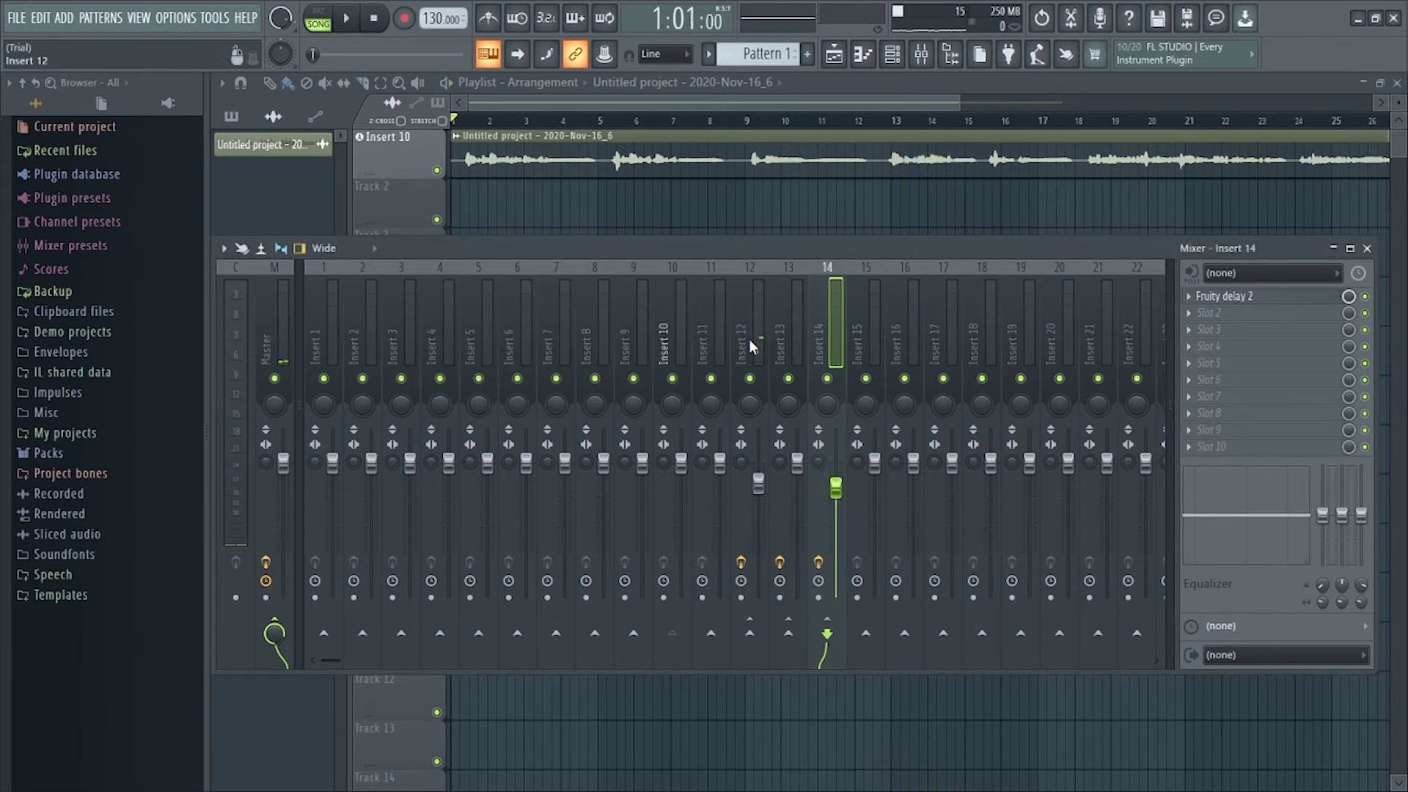
click(675, 336)
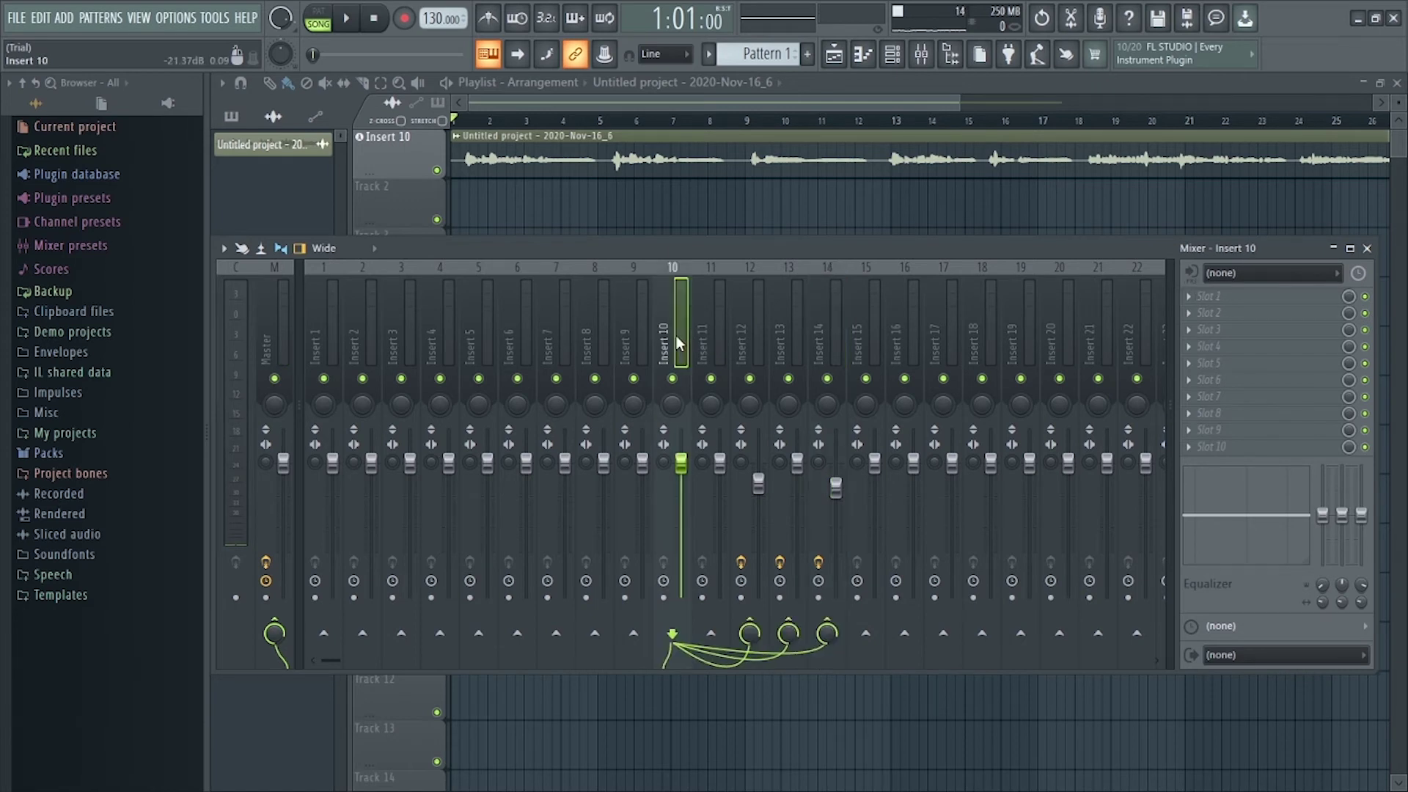
key(F9)
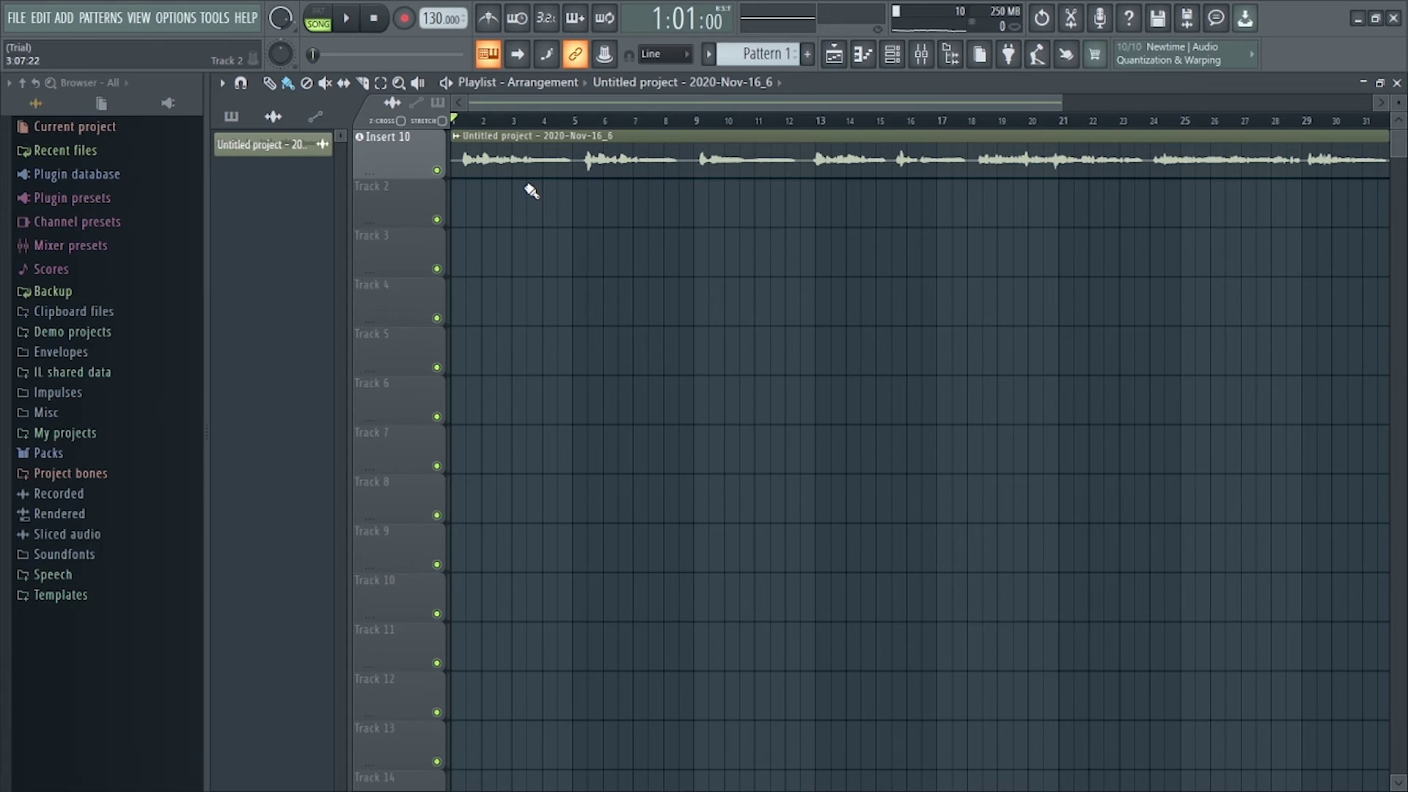
Play the recorded track through to its end, checking the insert levels in the mixer and following the clip in the playlist
key(space)
key(F9)
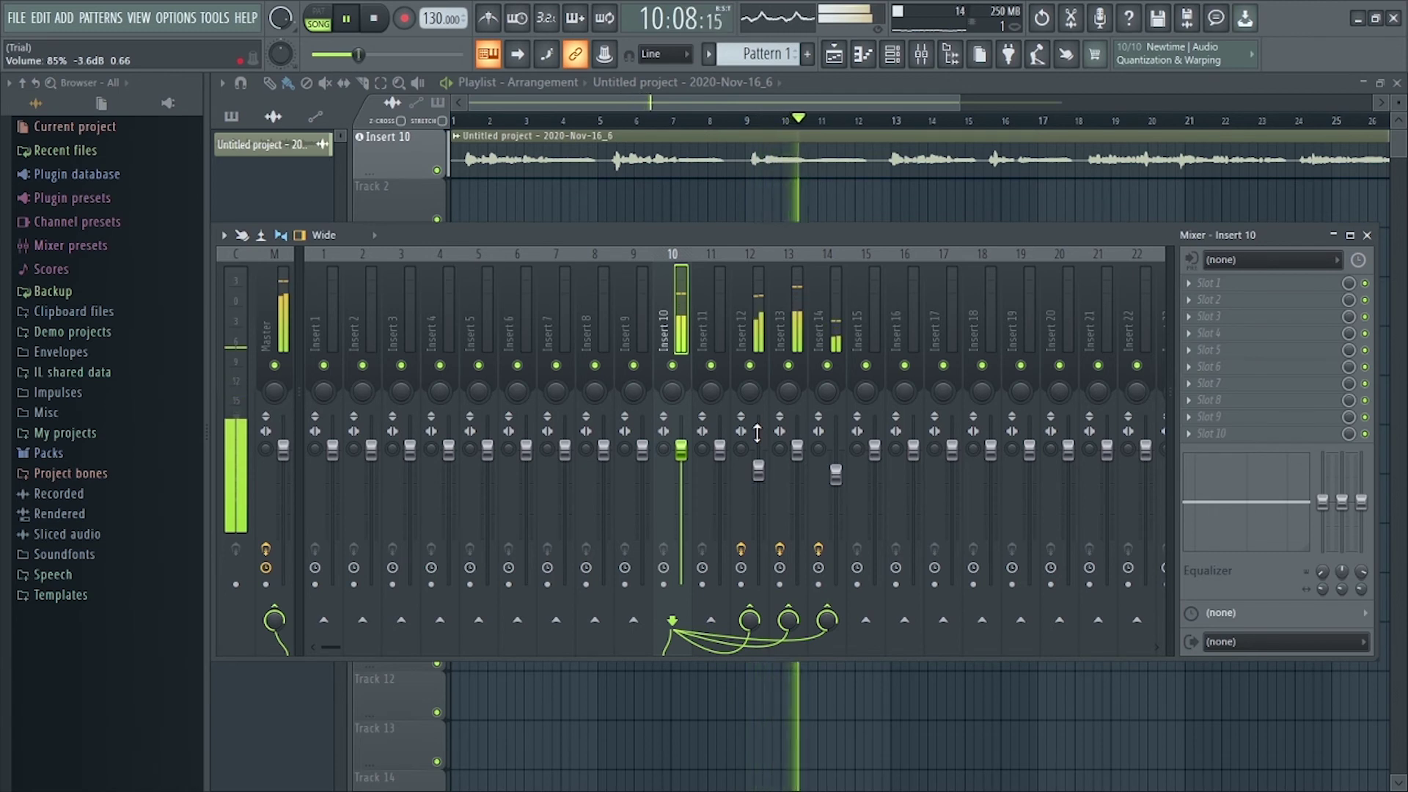
click(1368, 235)
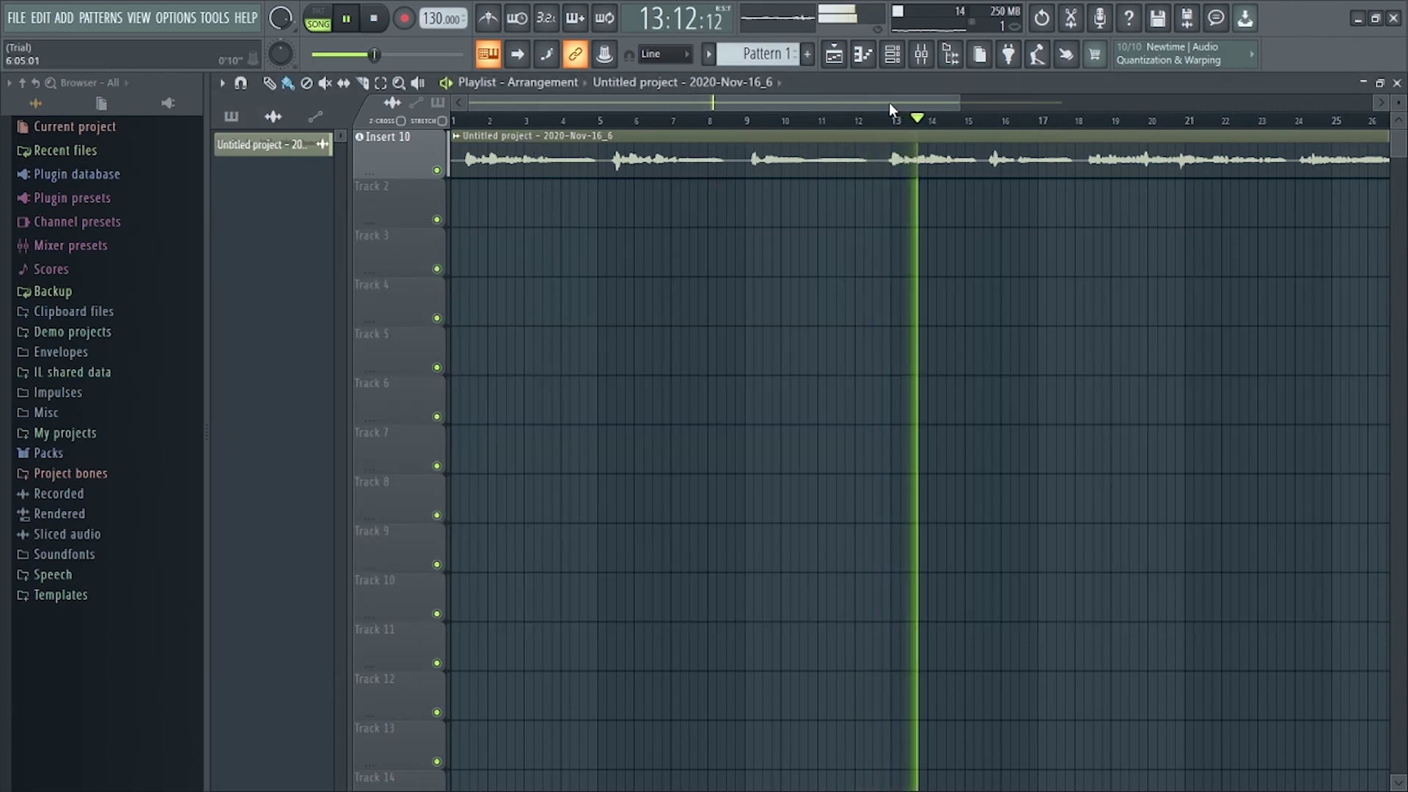
drag(957, 103, 1098, 88)
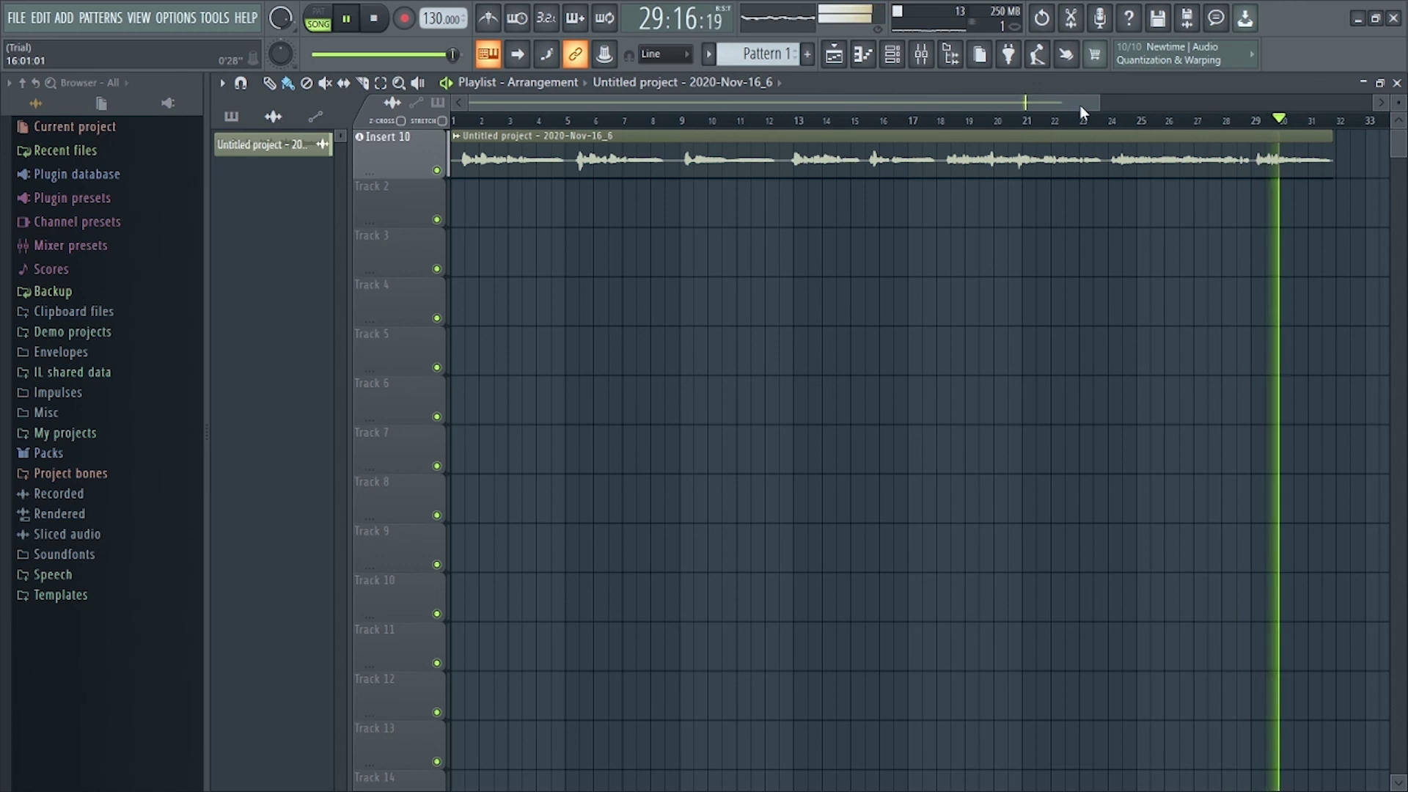
drag(1098, 104, 1055, 111)
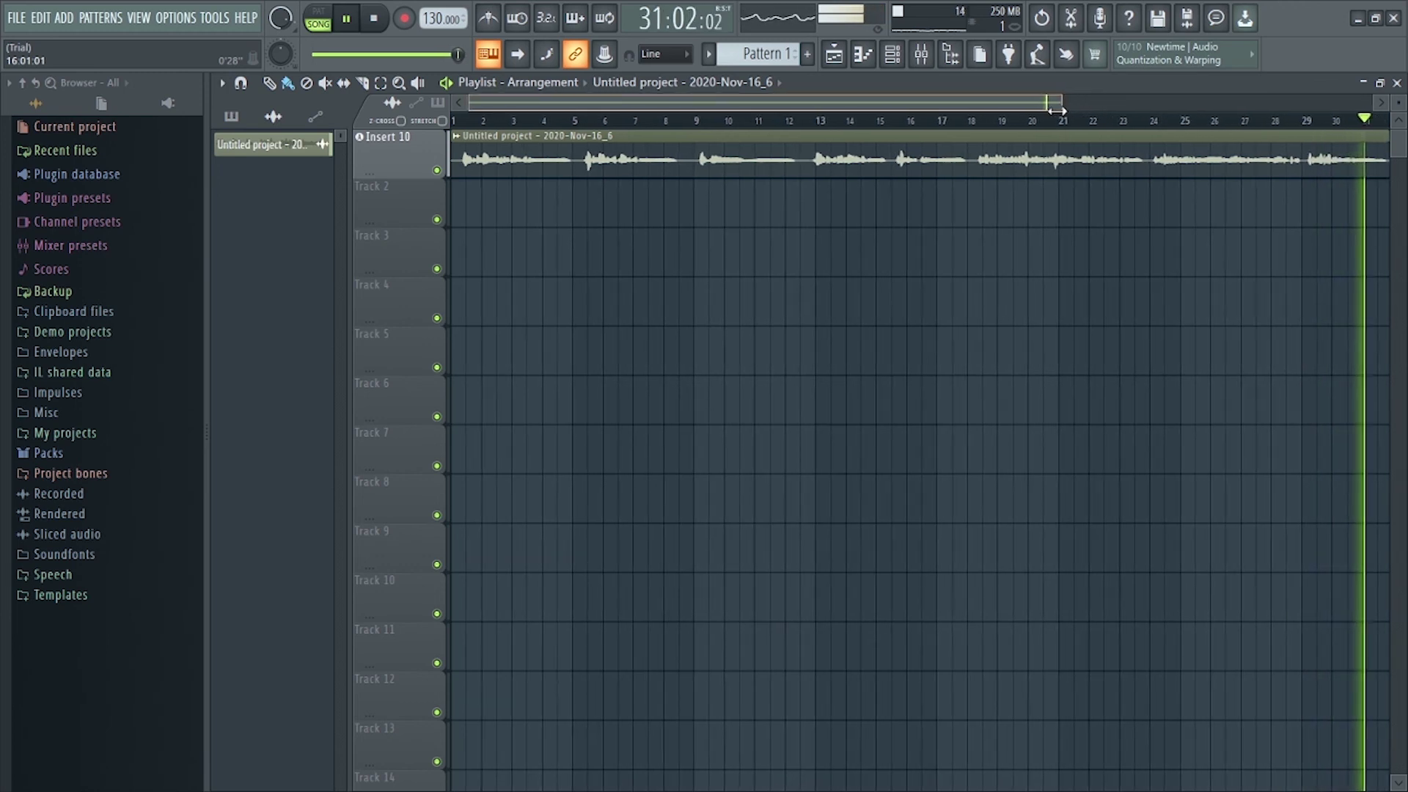